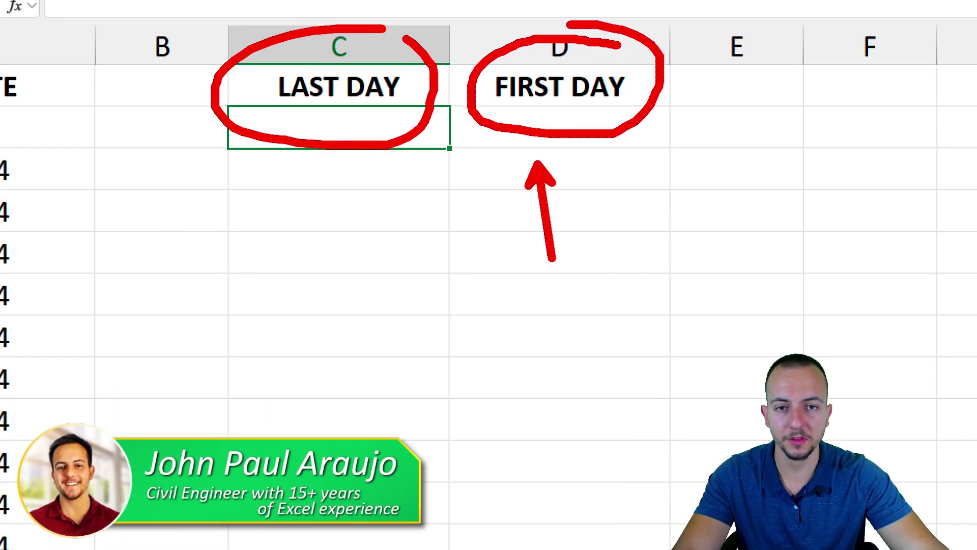
Step: Review the DATE and LAST DAY columns on the EOMONTH sheet and select cell C2
mouse_move(188, 145)
mouse_down()
mouse_move(204, 203)
mouse_move(199, 549)
mouse_up()
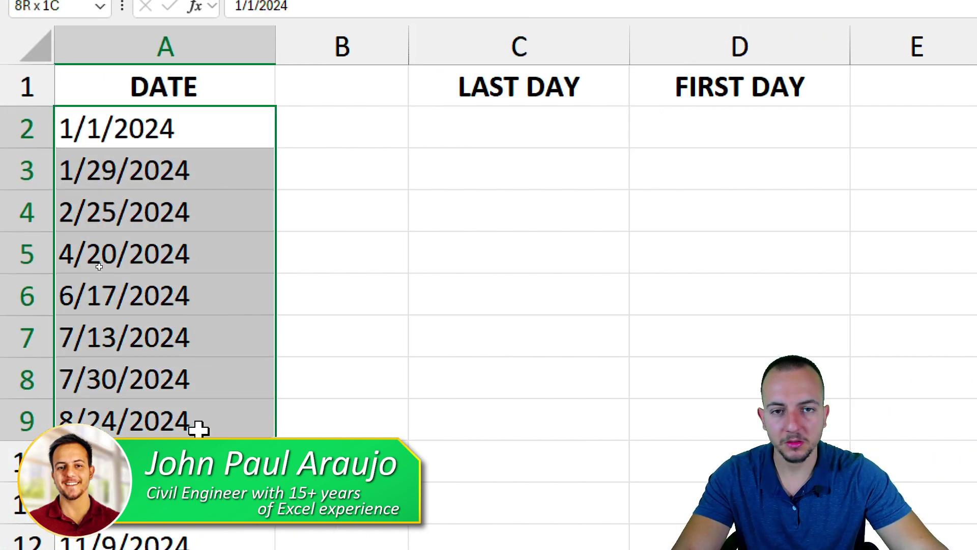
drag(198, 479, 194, 537)
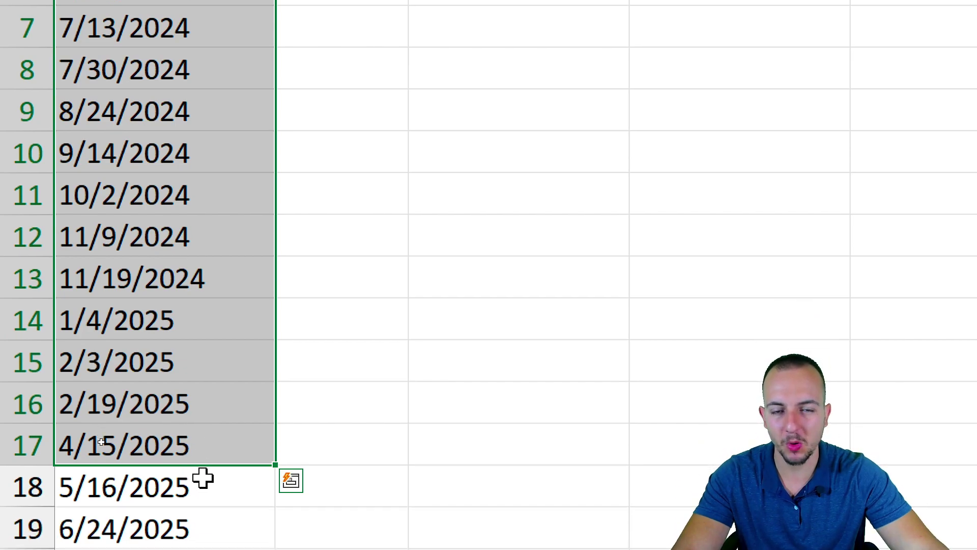
drag(163, 549, 249, 542)
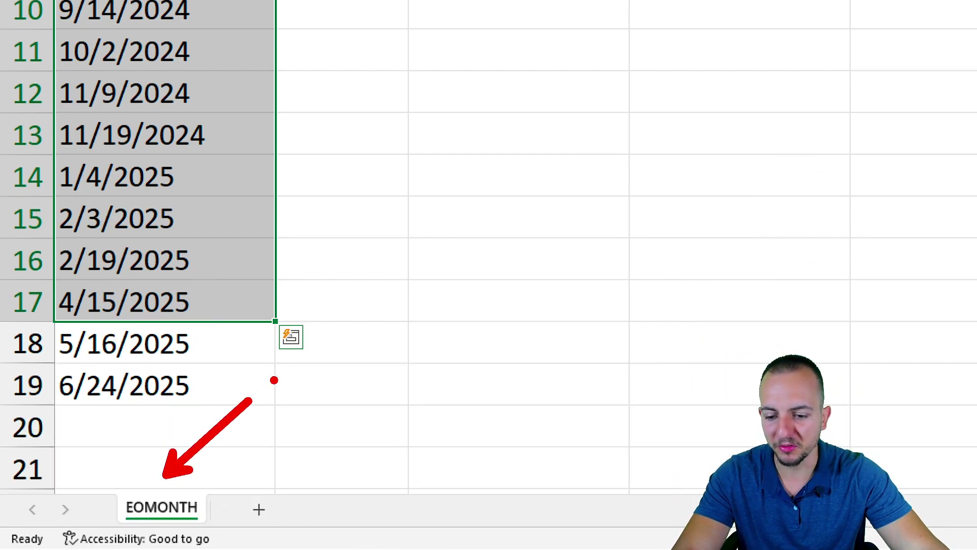
click(246, 59)
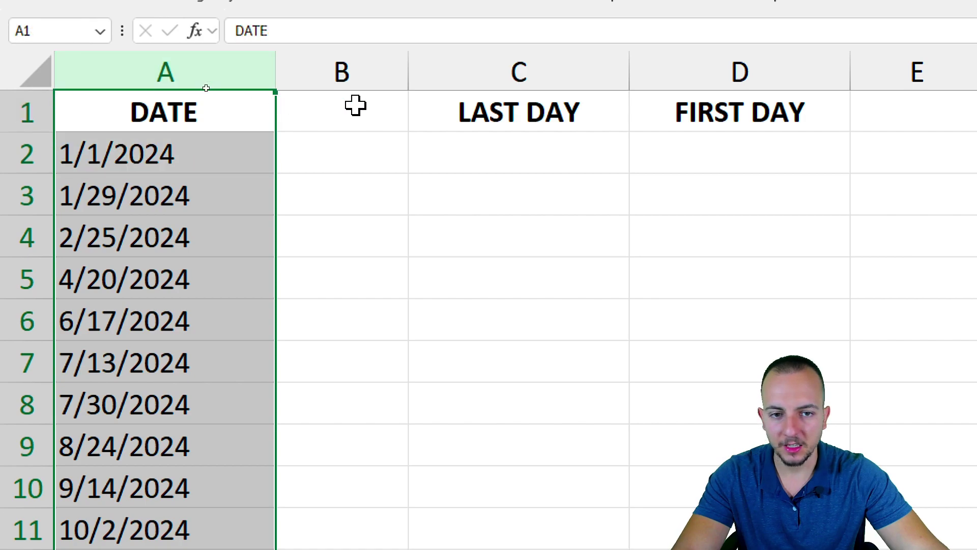
click(543, 75)
click(491, 185)
click(514, 155)
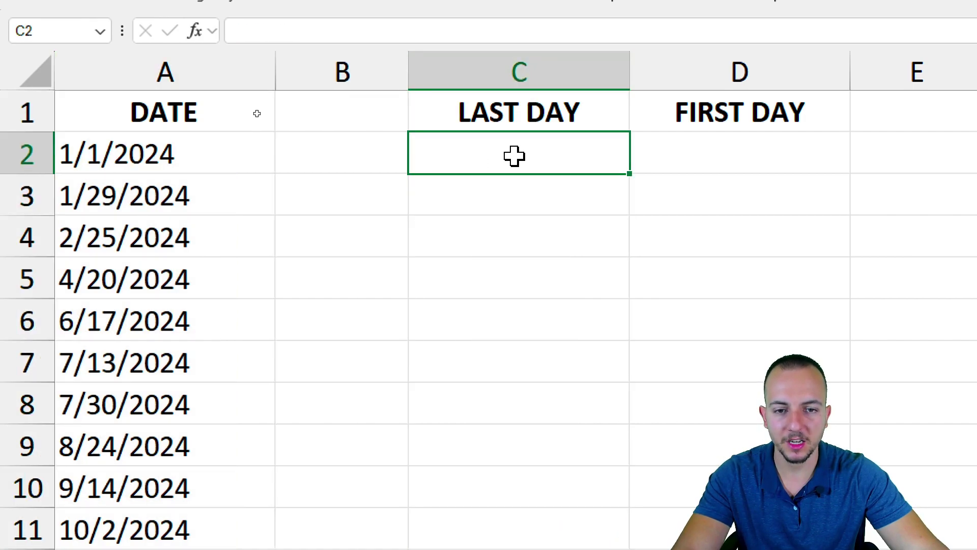
mouse_move(373, 148)
mouse_down()
mouse_move(232, 148)
mouse_move(187, 159)
mouse_move(530, 163)
mouse_up()
click(529, 163)
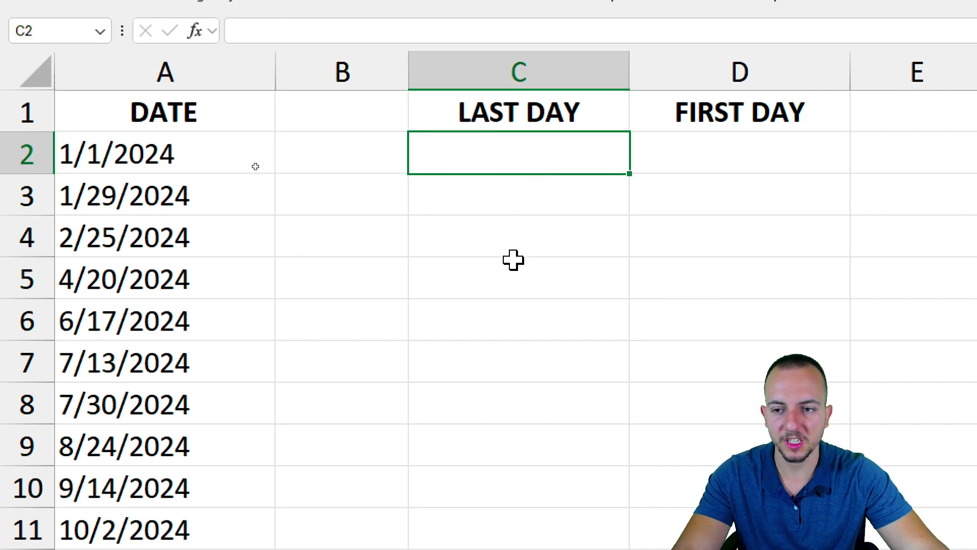
Step: Start =EOMONTH in C2 via autocomplete and point out its two arguments
text(=eomo)
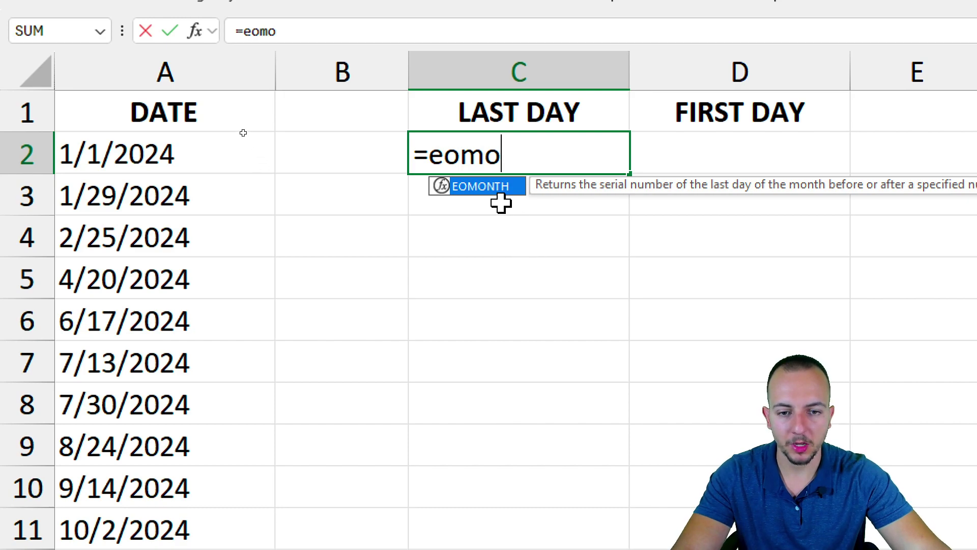
double_click(480, 189)
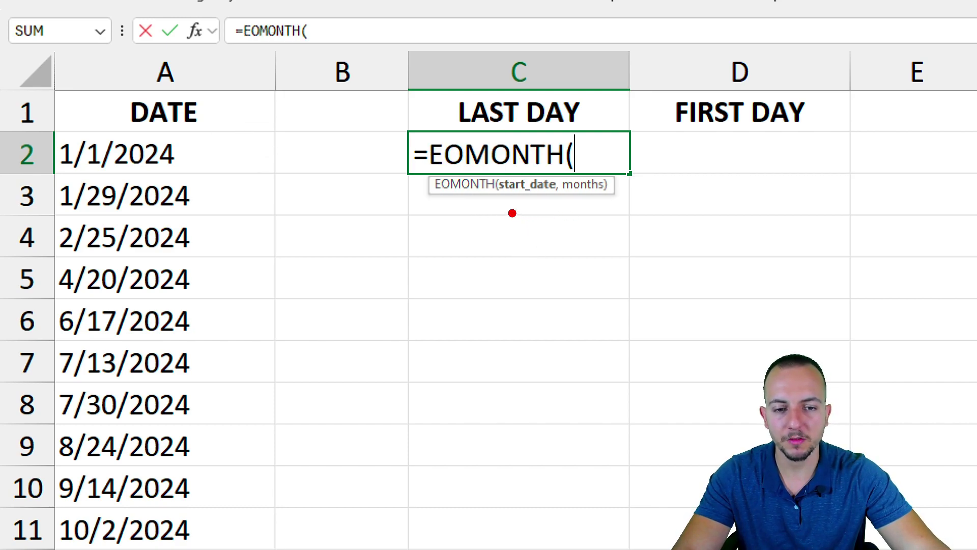
mouse_move(518, 204)
mouse_down()
mouse_move(524, 225)
mouse_move(484, 257)
mouse_up()
mouse_move(585, 231)
mouse_down()
mouse_move(591, 224)
mouse_move(591, 257)
mouse_move(661, 261)
mouse_up()
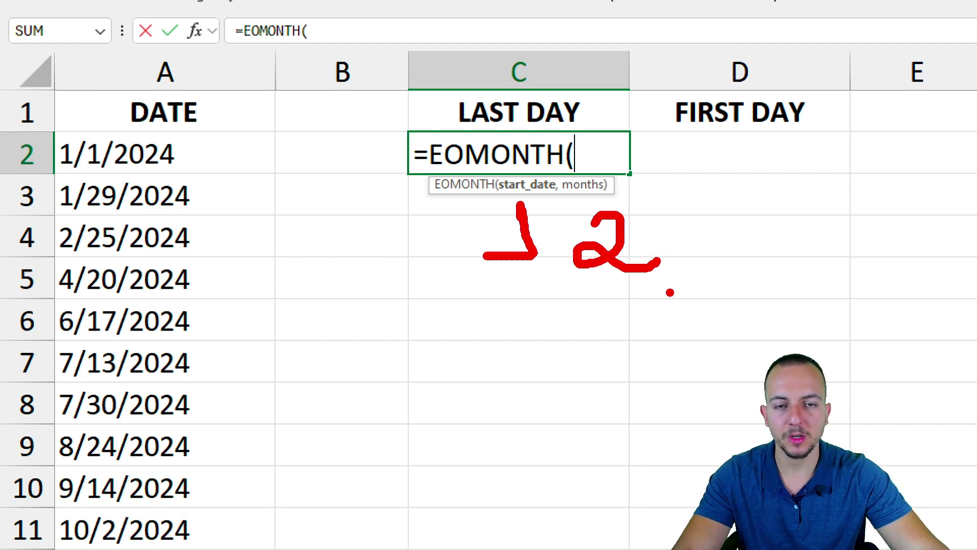
drag(195, 170, 347, 237)
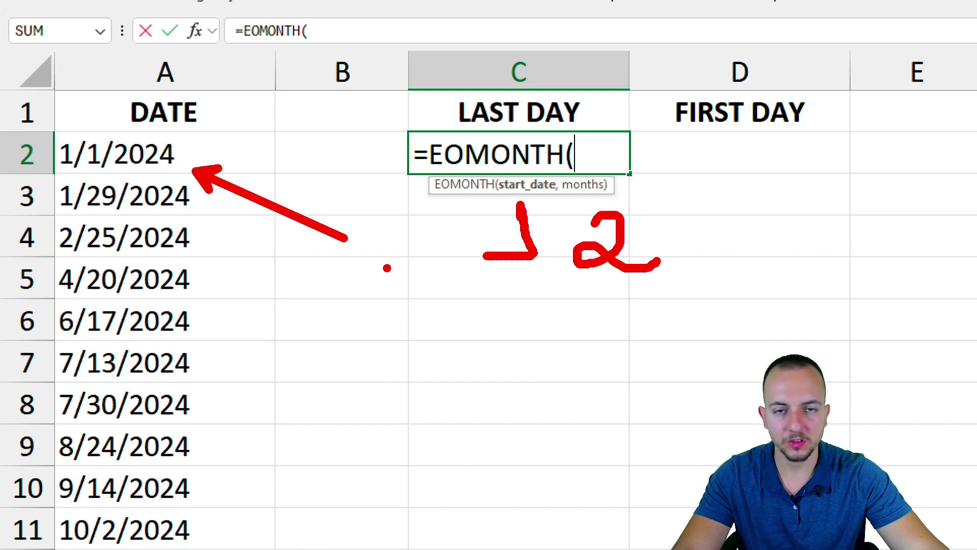
key(Escape)
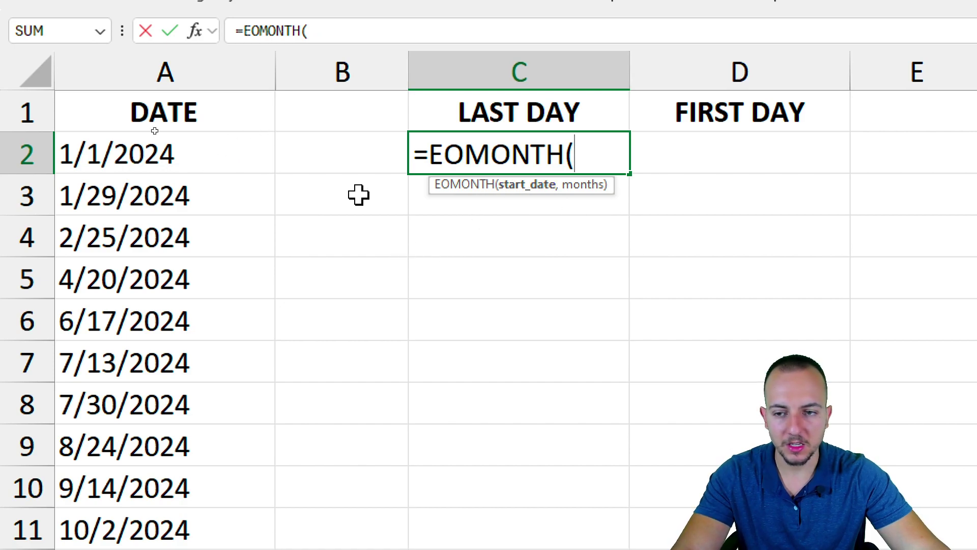
Step: Fill in A2 as start date and 0 months, giving =EOMONTH(A2,0)
click(202, 166)
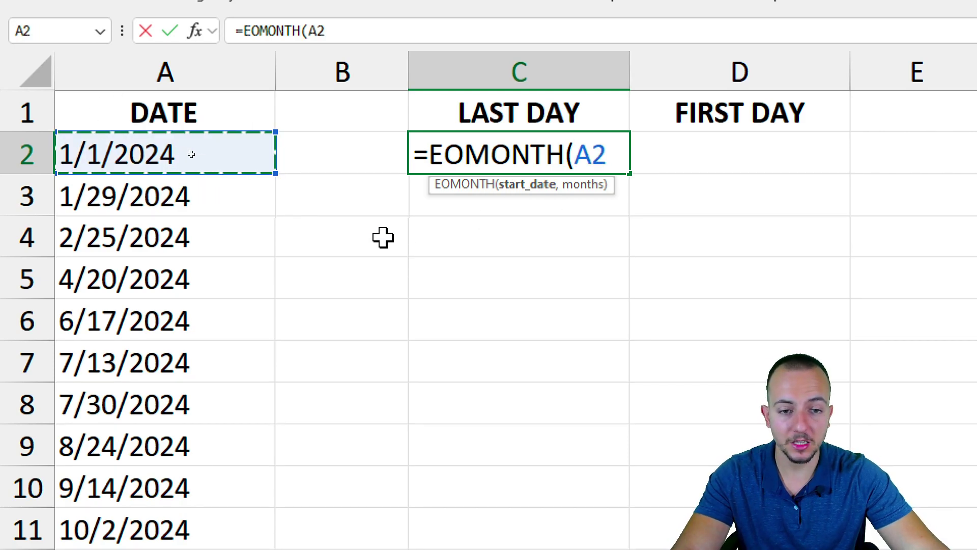
key(BackSpace)
key(BackSpace)
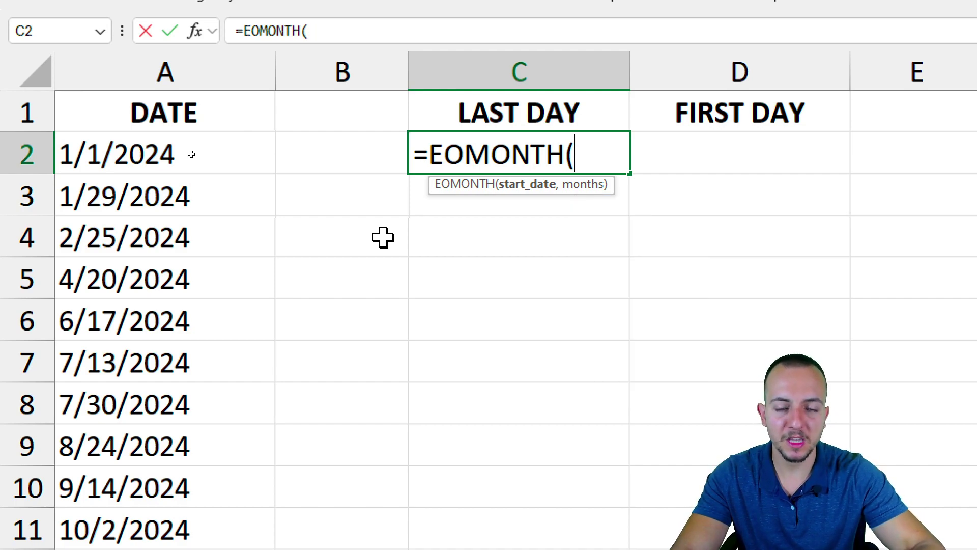
text(")
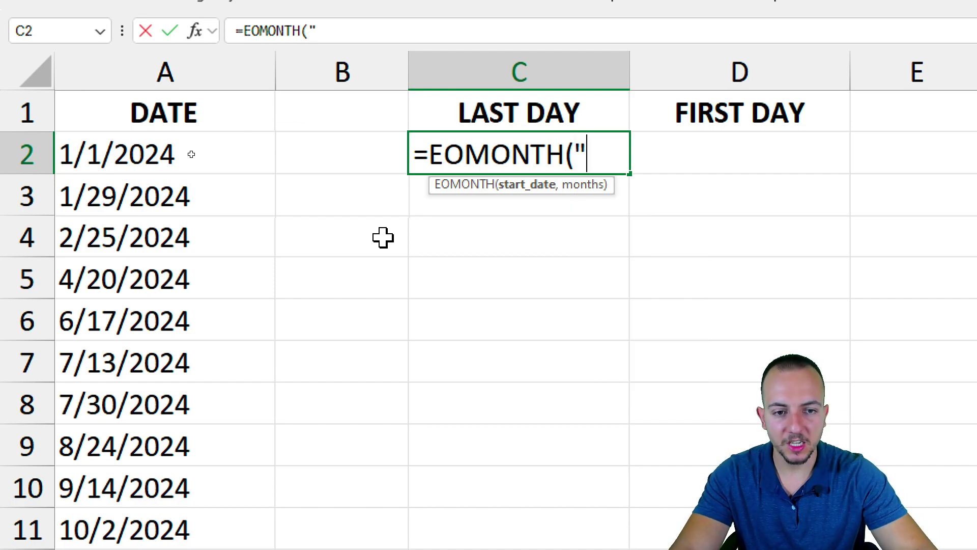
text(01)
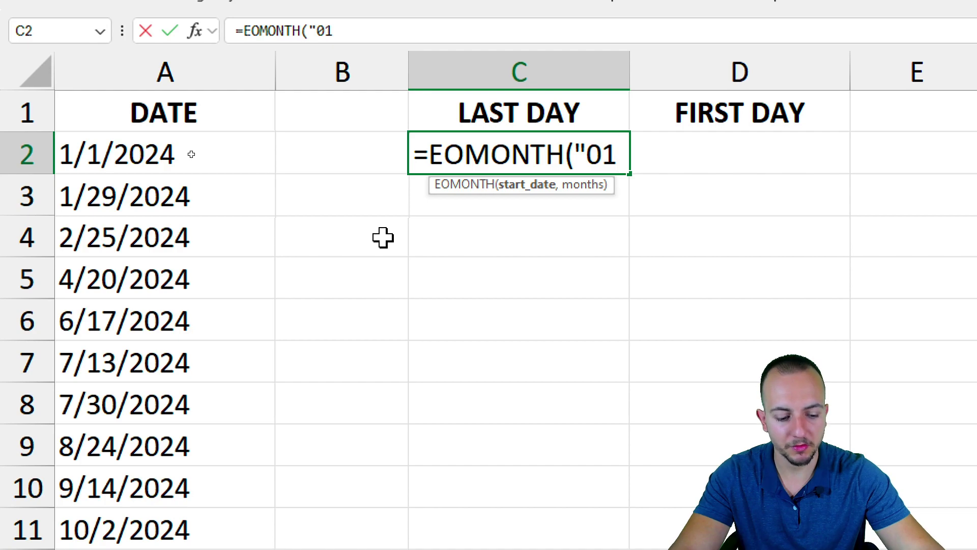
text(/01/2025)
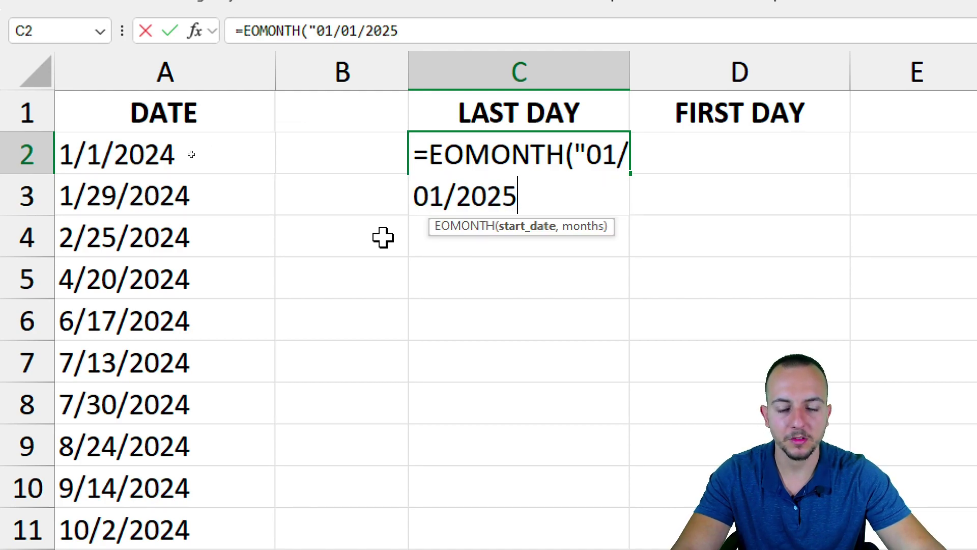
text(")
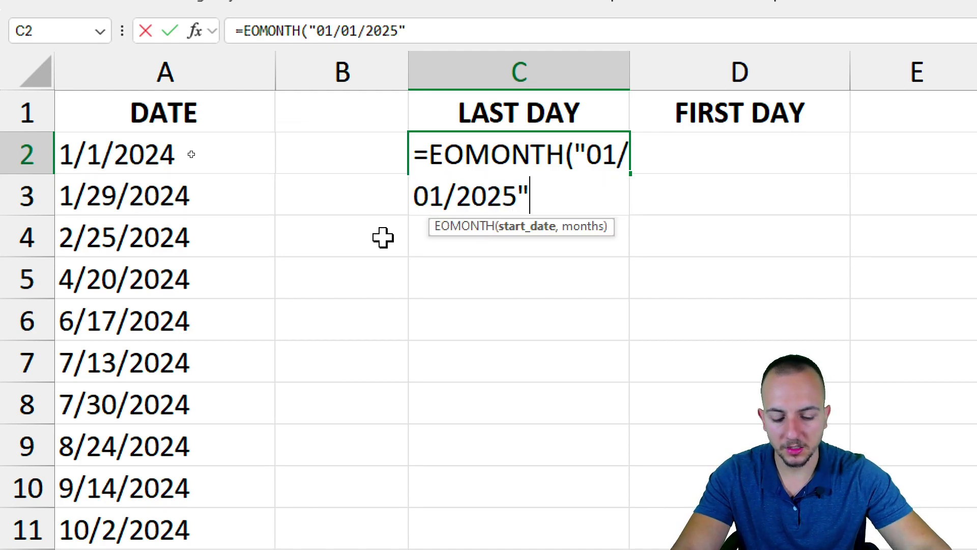
text(,)
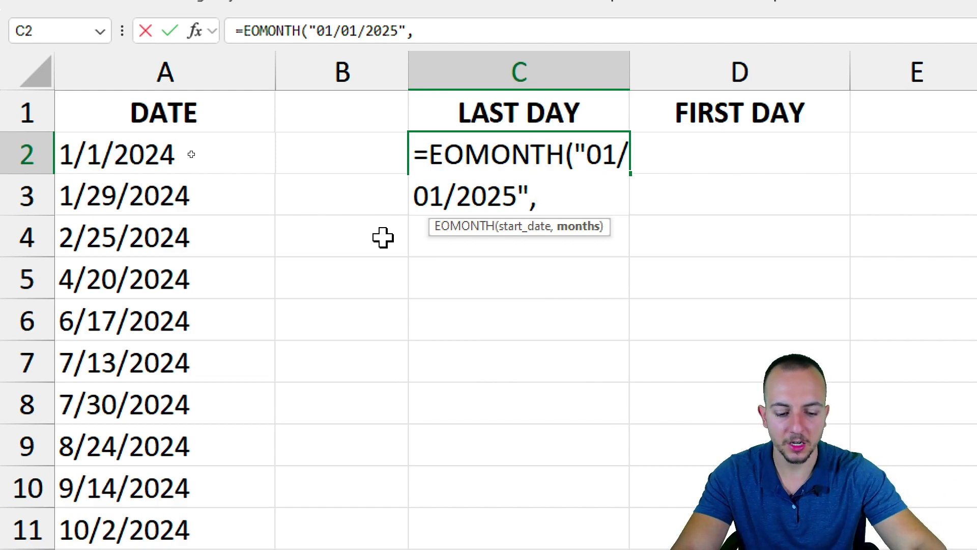
key(BackSpace)
key(BackSpace)
key(BackSpace)
key(BackSpace)
key(BackSpace)
key(BackSpace)
key(BackSpace)
key(BackSpace)
key(BackSpace)
key(BackSpace)
key(BackSpace)
key(BackSpace)
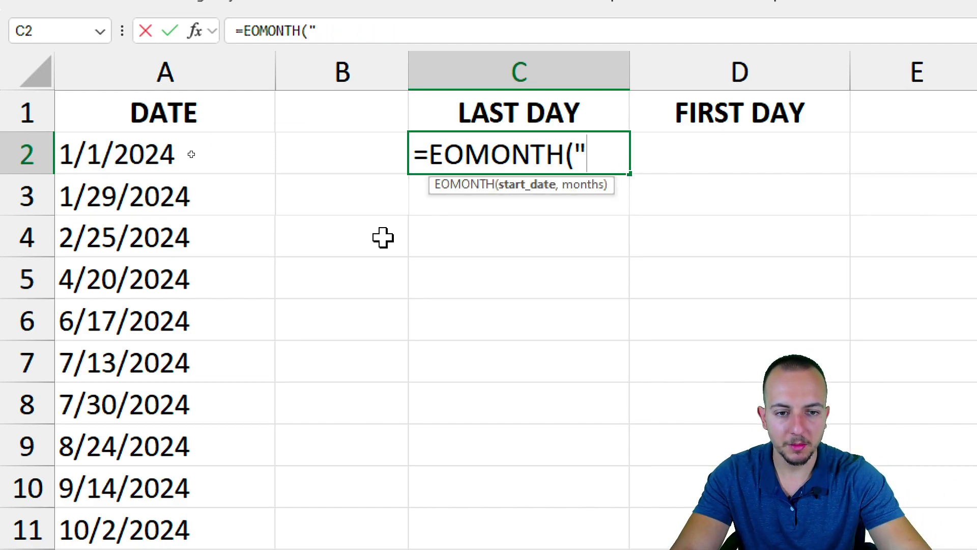
key(BackSpace)
click(224, 153)
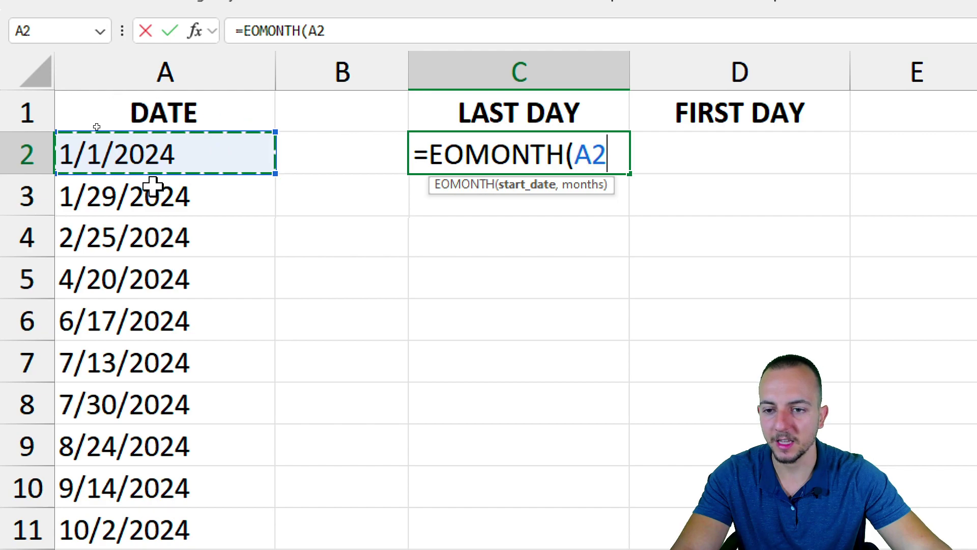
text(,)
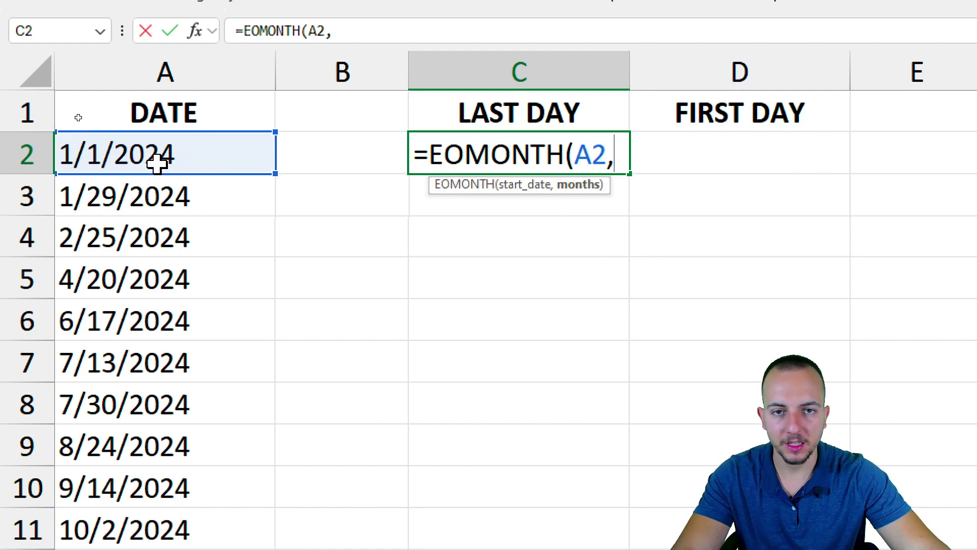
text(0)
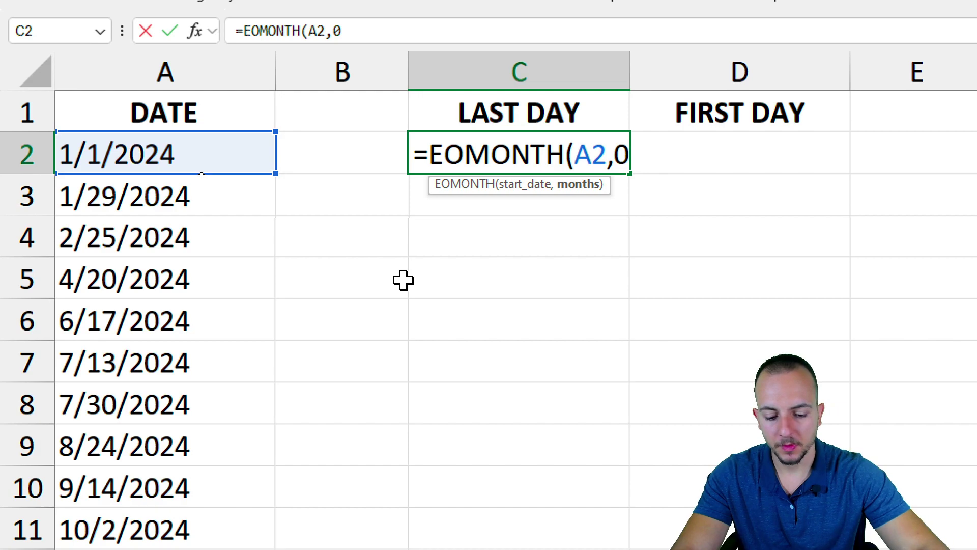
text())
Step: Commit C2's formula, which shows serial 45322 for the 1/1/2024 date
key(Return)
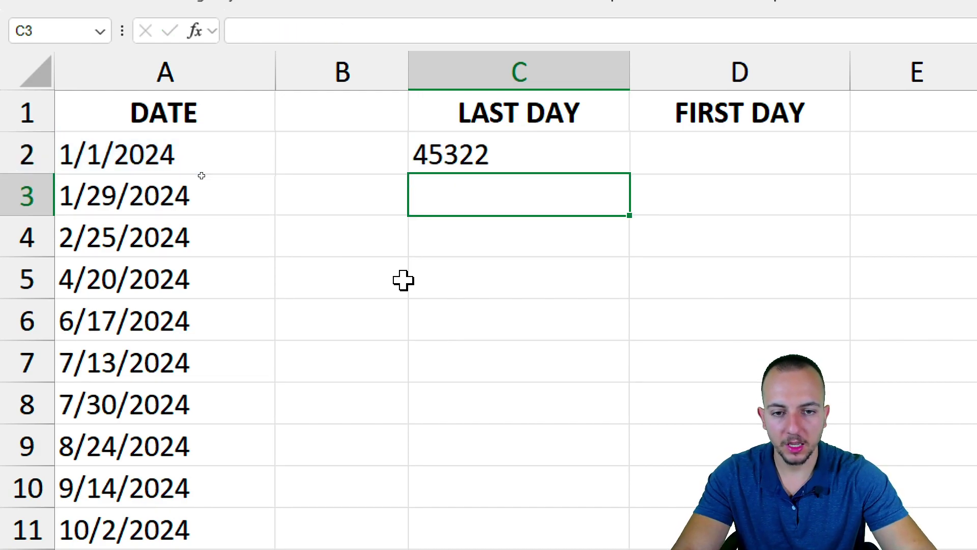
click(552, 152)
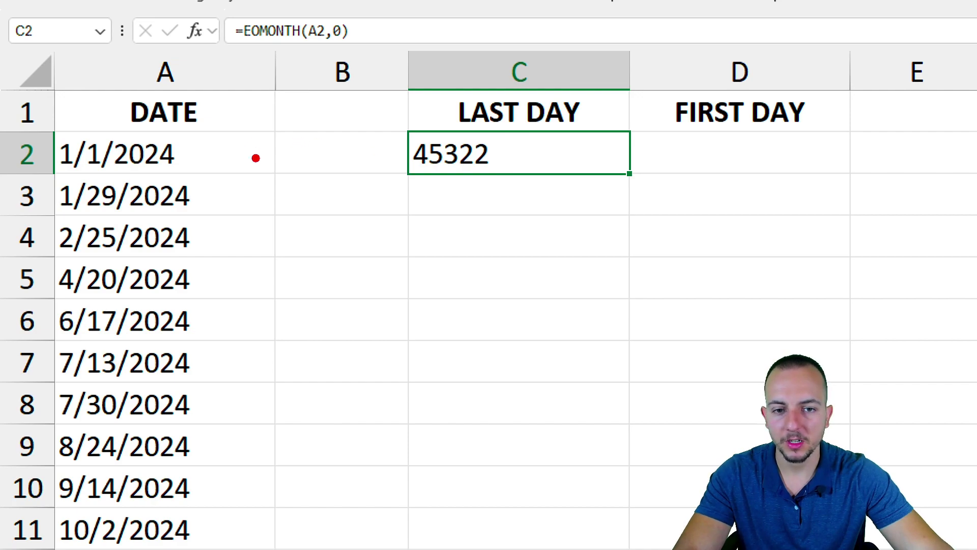
drag(256, 158, 426, 157)
mouse_move(188, 134)
mouse_down()
mouse_move(54, 173)
mouse_move(172, 124)
mouse_up()
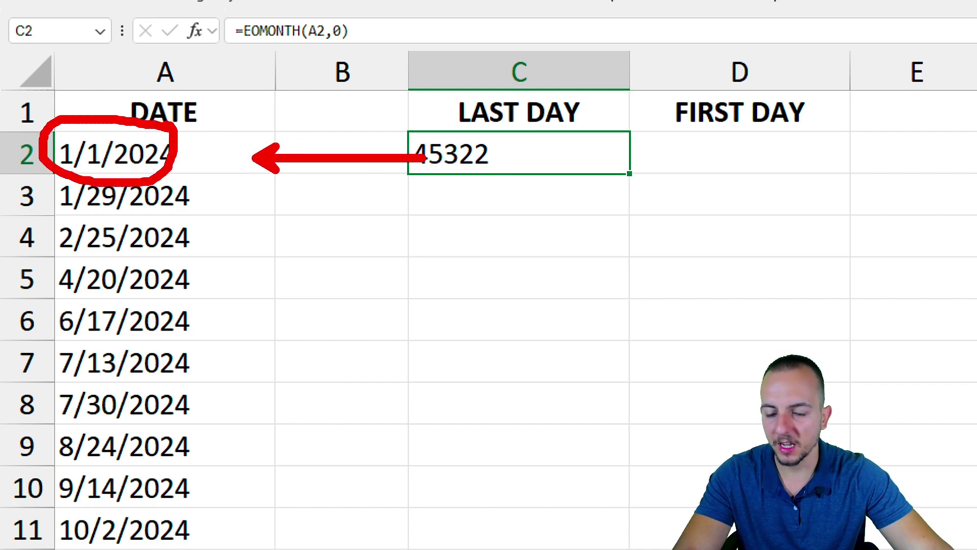
key(Escape)
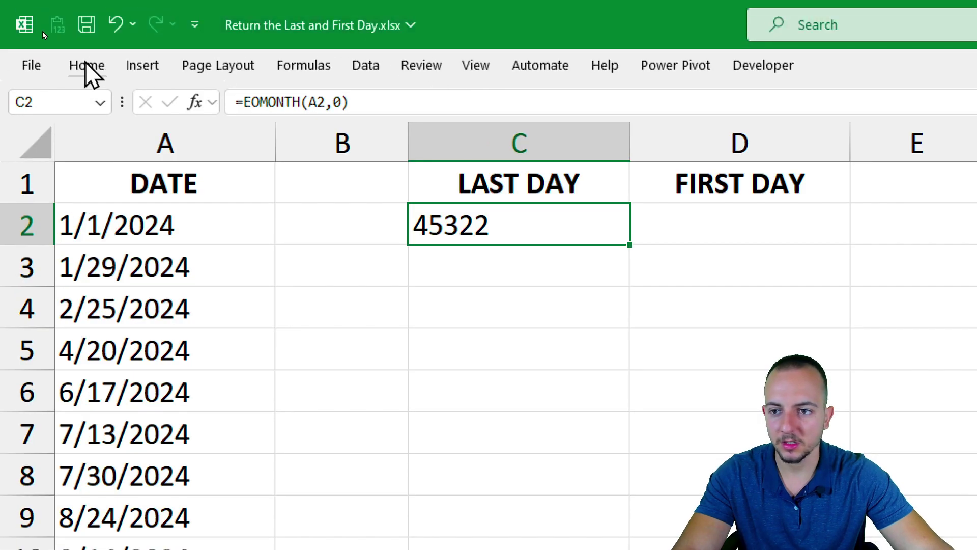
Step: Format C2 as Short Date so it displays 1/31/2024
click(87, 47)
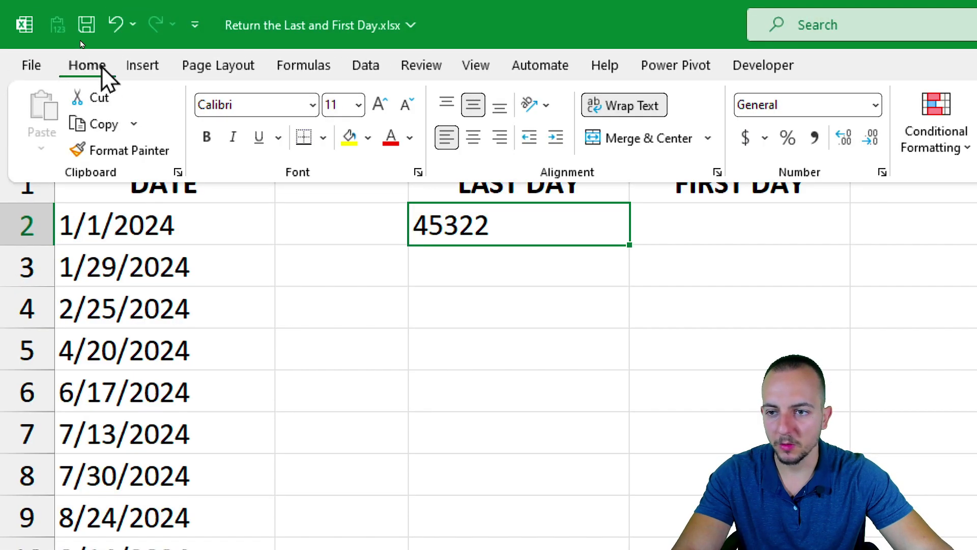
click(547, 108)
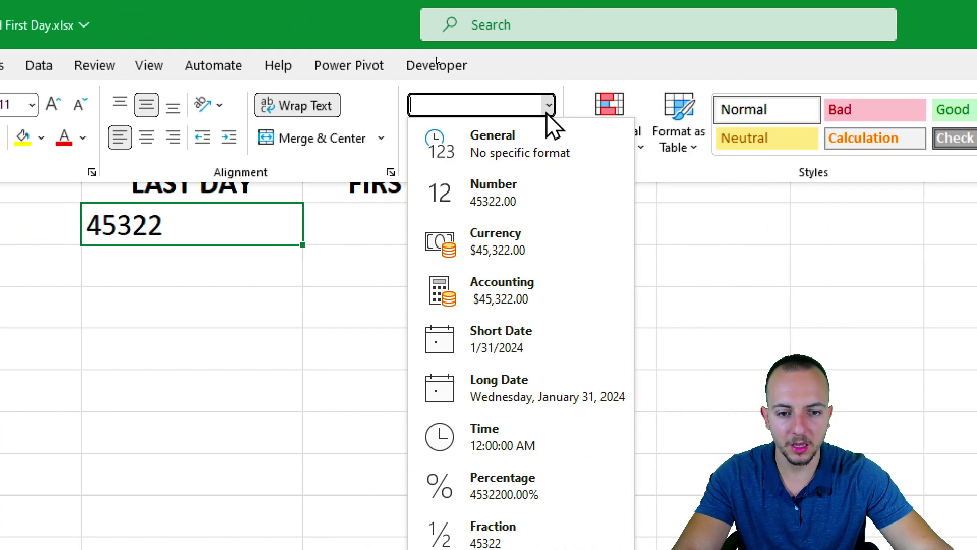
click(490, 351)
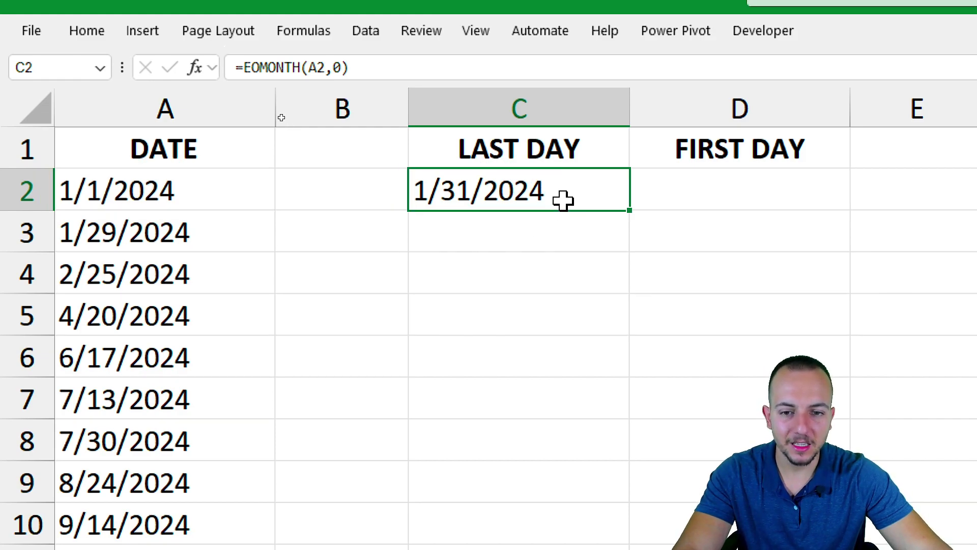
Step: Copy C2's =EOMONTH(A2,0) down the LAST DAY column through row 19
click(191, 196)
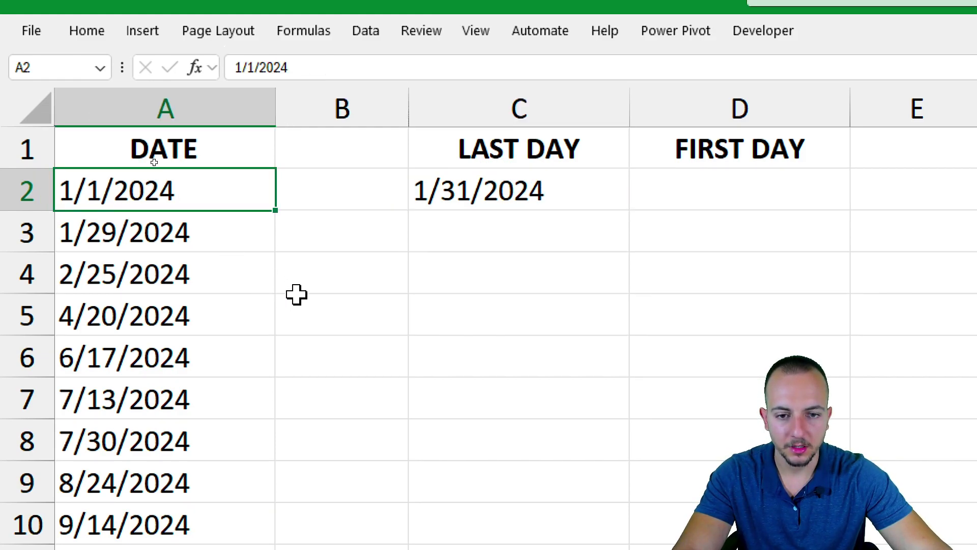
click(558, 195)
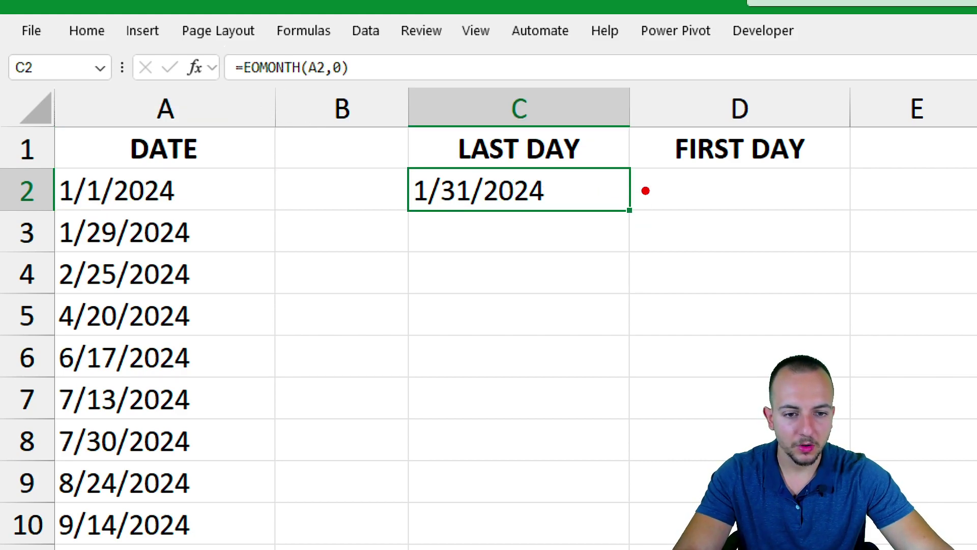
mouse_move(645, 190)
mouse_down()
mouse_move(598, 213)
mouse_move(659, 193)
mouse_up()
drag(657, 237, 708, 279)
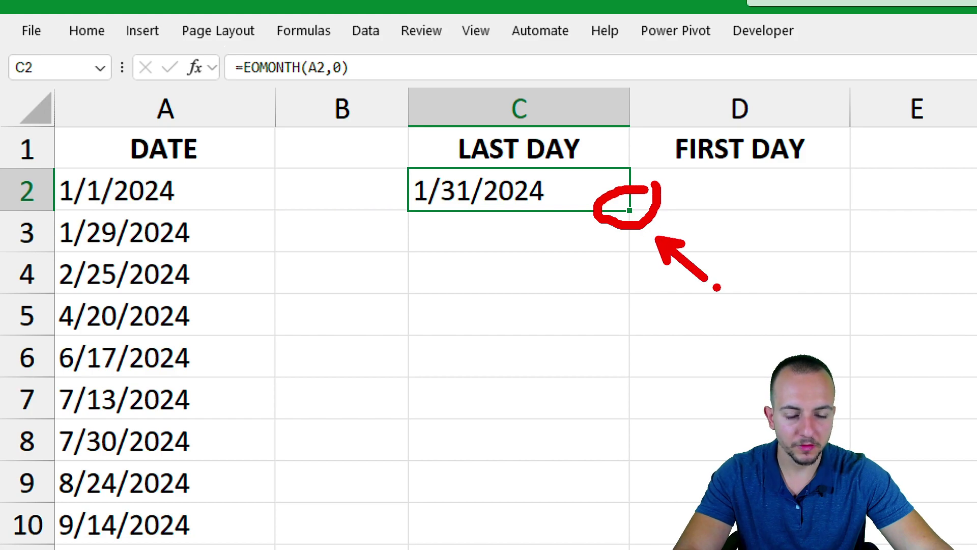
mouse_move(631, 210)
mouse_down()
mouse_move(626, 438)
mouse_move(599, 480)
mouse_move(582, 480)
mouse_move(586, 464)
mouse_up()
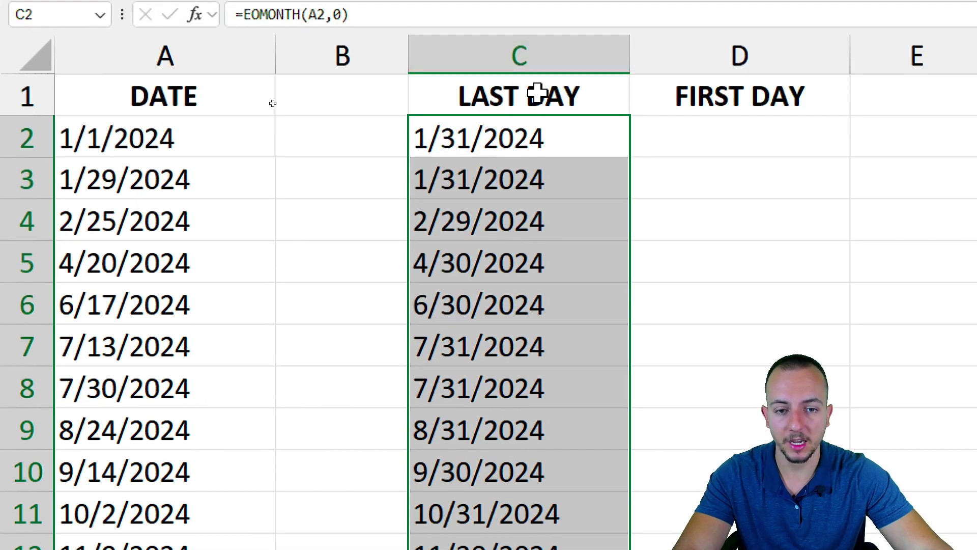
Step: Return to C2, then select cell D2 under FIRST DAY
key(shift+BackSpace)
click(549, 81)
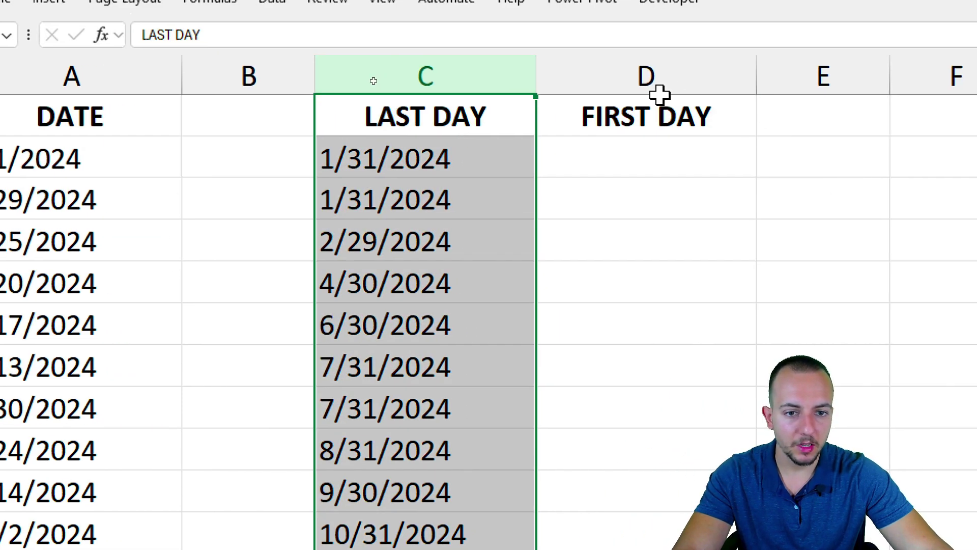
click(741, 76)
click(600, 170)
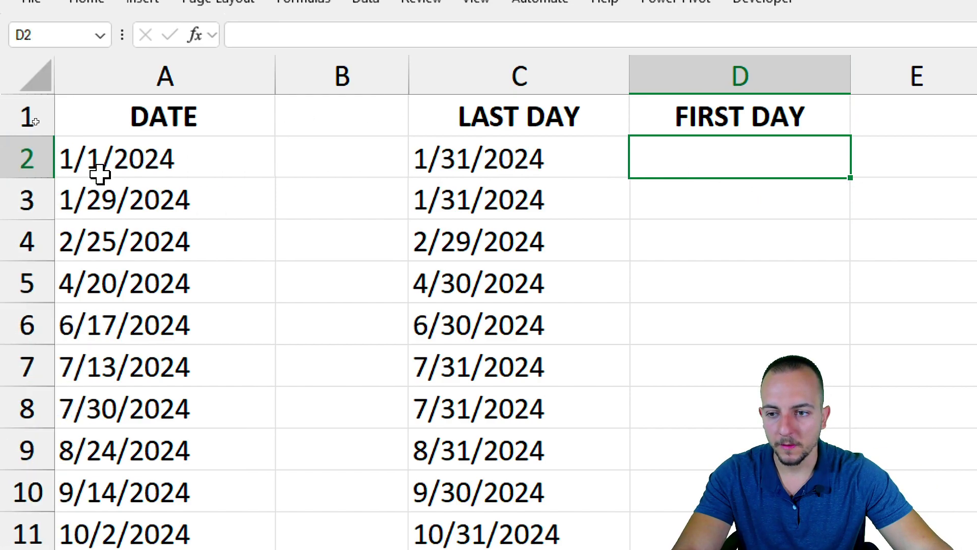
drag(397, 104, 398, 310)
click(587, 161)
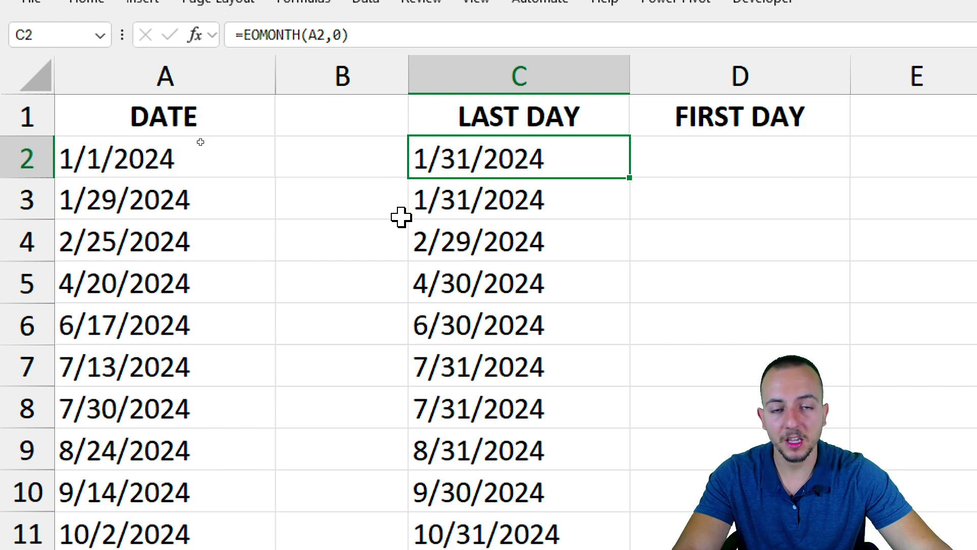
double_click(532, 161)
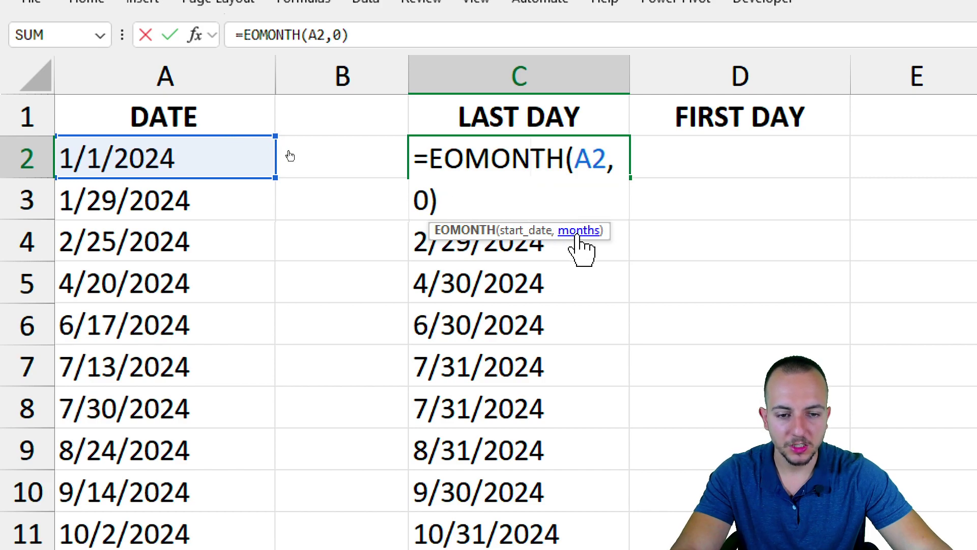
double_click(420, 199)
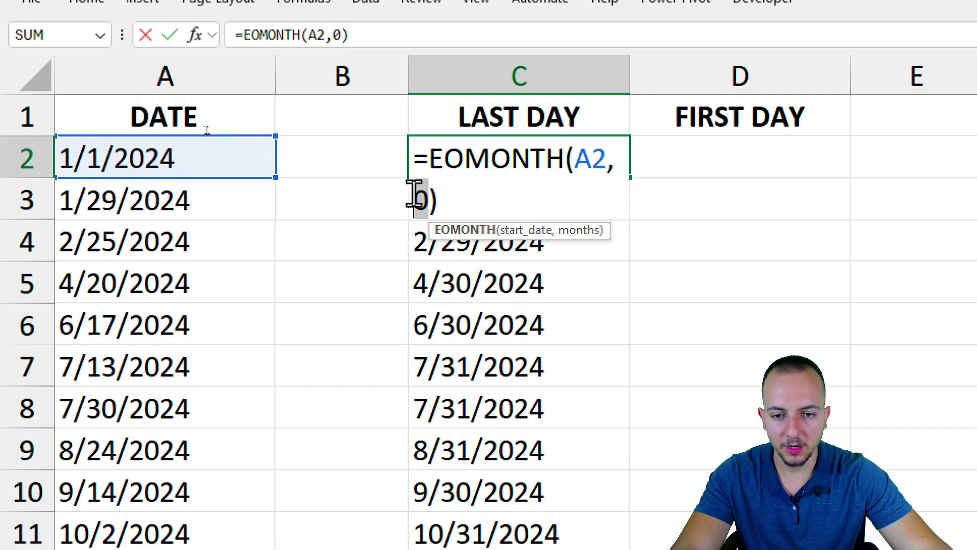
text(1)
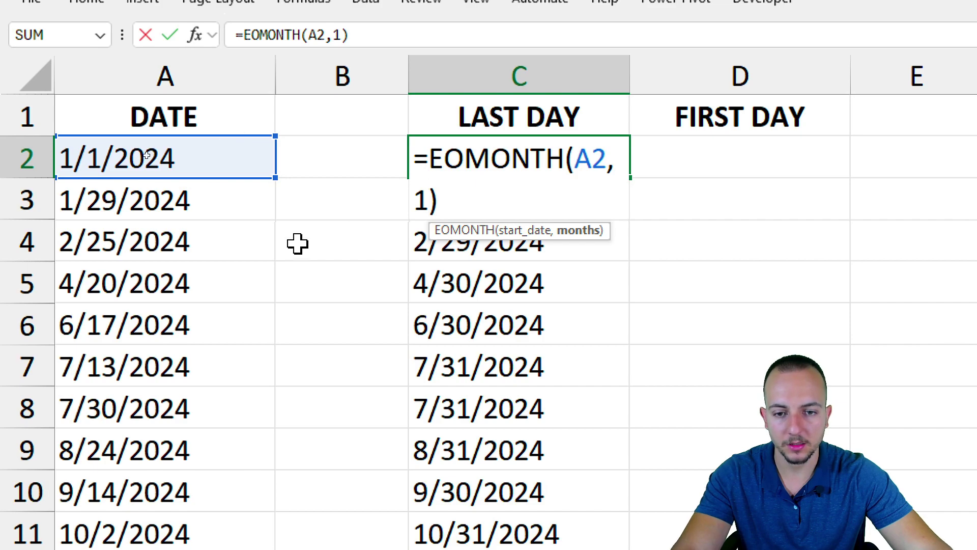
key(Return)
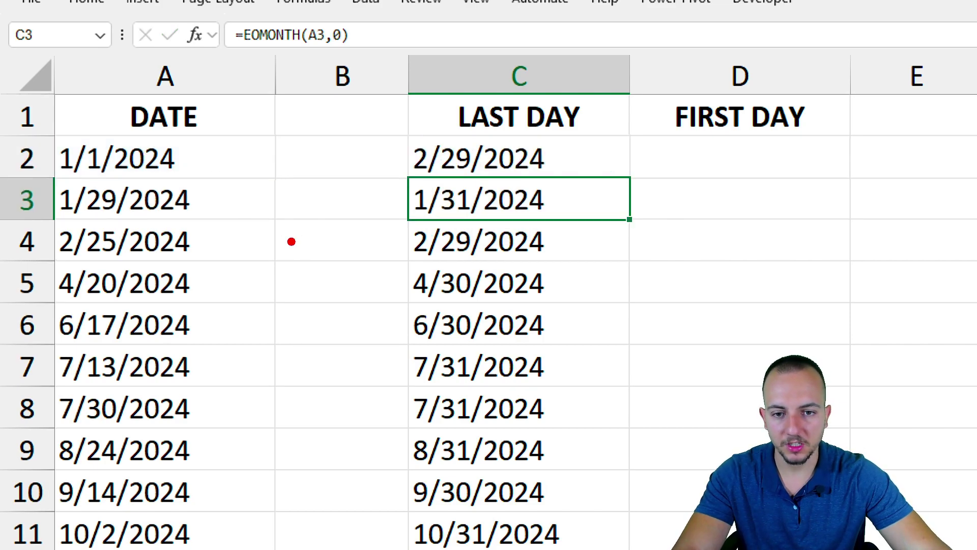
mouse_move(56, 132)
mouse_down()
mouse_move(193, 183)
mouse_move(289, 253)
mouse_up()
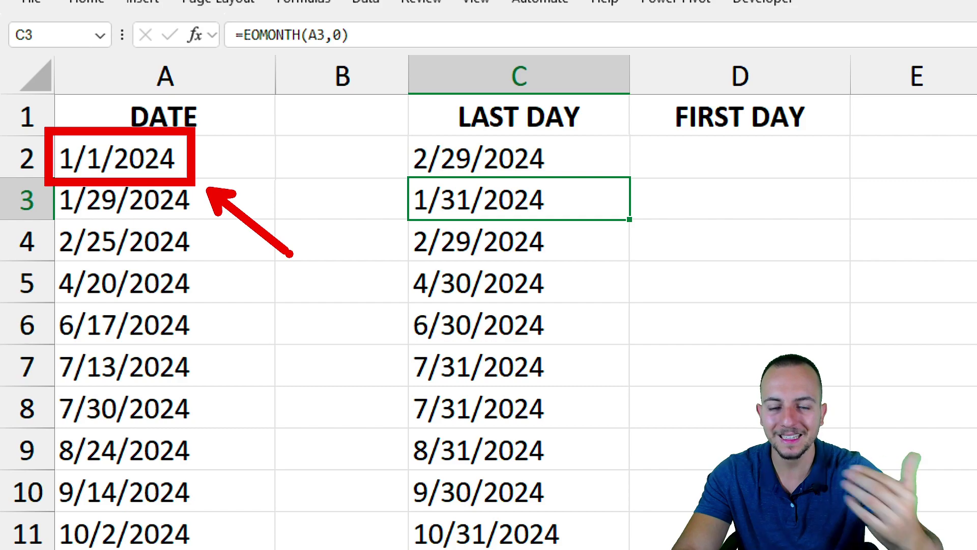
key(ctrl+z)
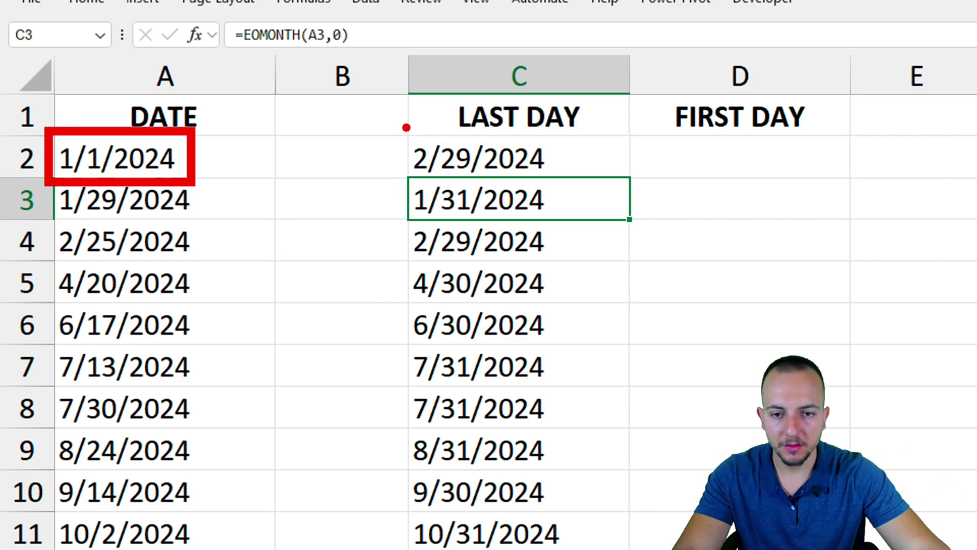
mouse_move(406, 127)
mouse_down()
mouse_move(429, 181)
mouse_move(448, 188)
mouse_up()
key(ctrl+z)
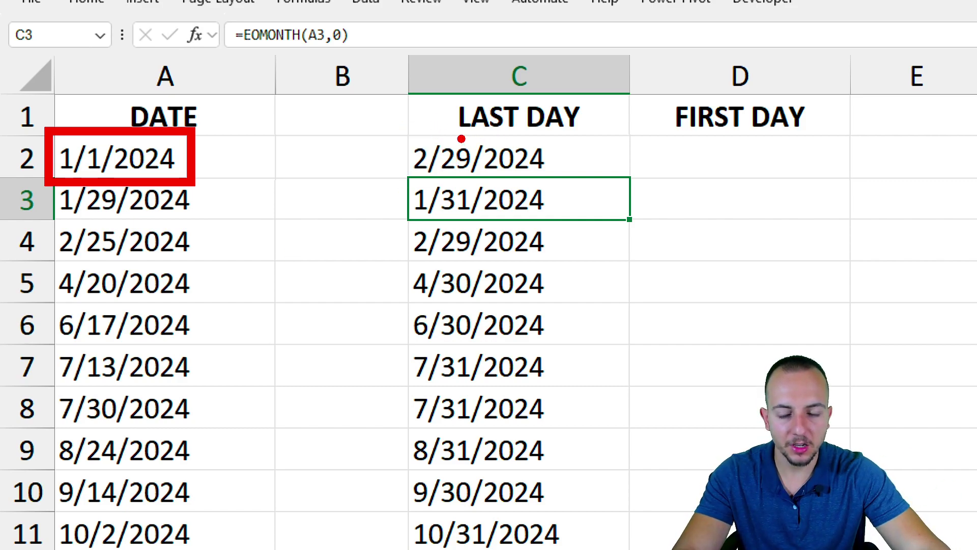
drag(433, 134, 485, 184)
drag(423, 125, 338, 76)
key(ctrl+z)
key(ctrl+z)
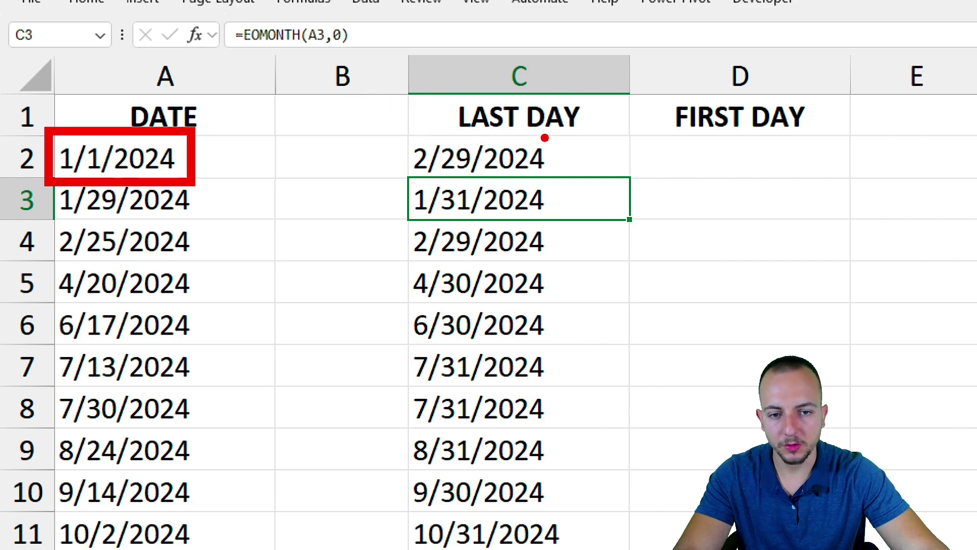
drag(543, 136, 560, 168)
key(Escape)
click(577, 157)
key(ctrl+z)
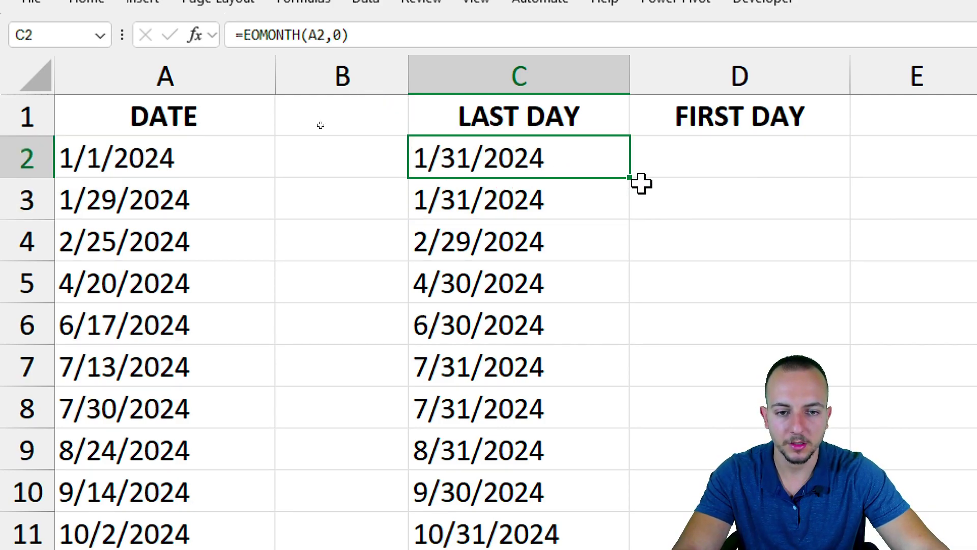
Step: Enter =EOMONTH(A2,-1) in D2, which returns the serial number 45291
click(751, 152)
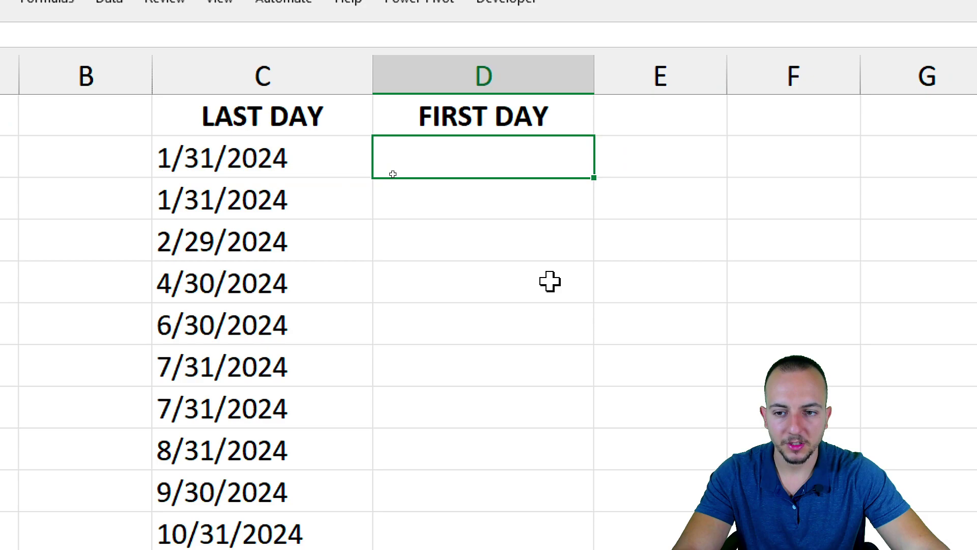
text(=)
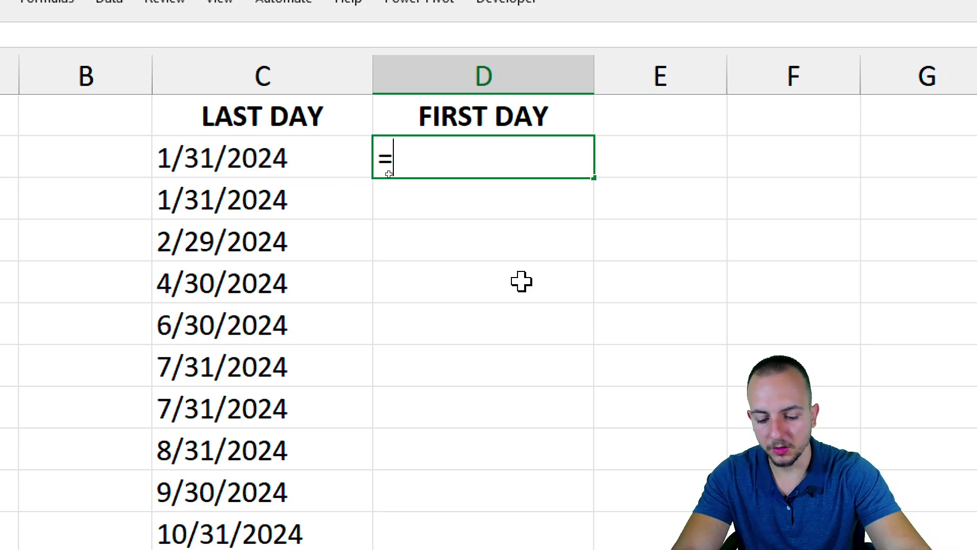
text(eo)
key(Tab)
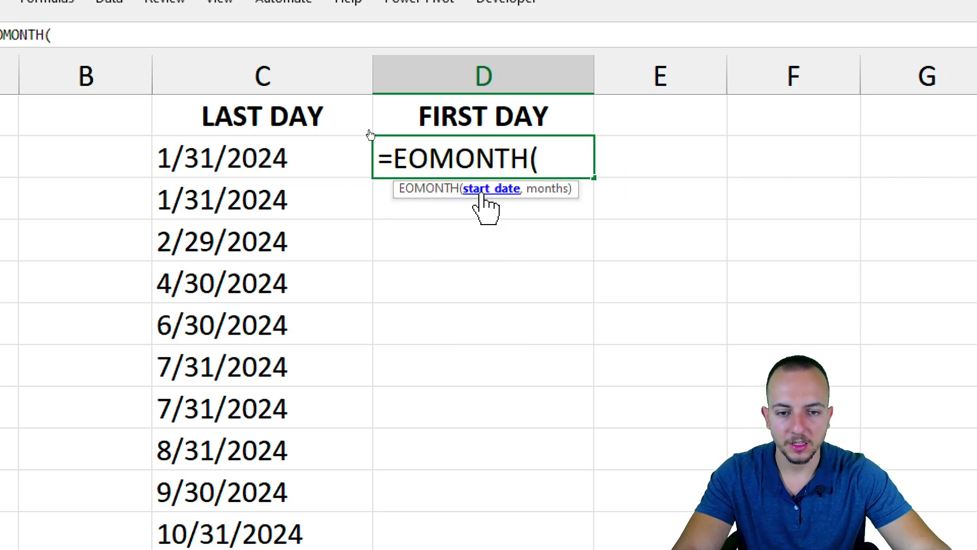
click(151, 154)
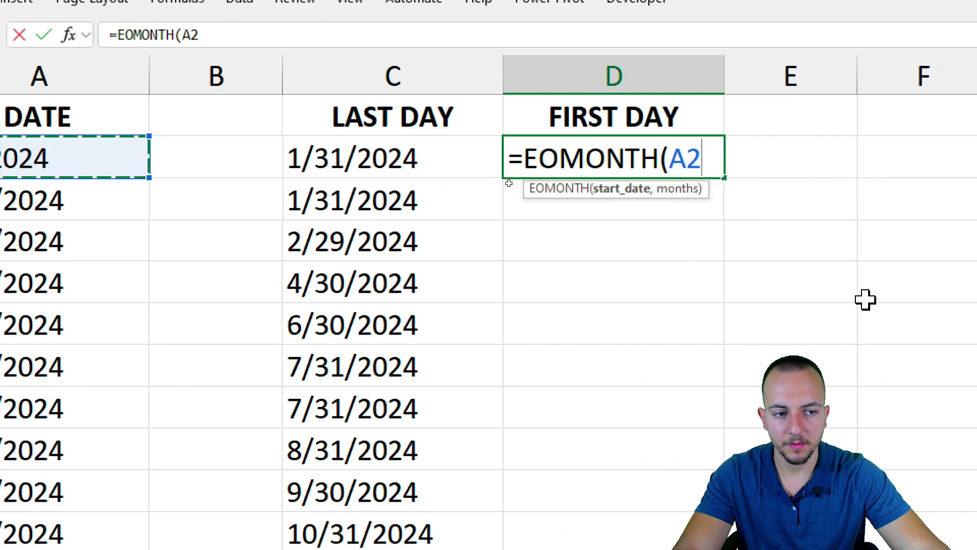
text(,)
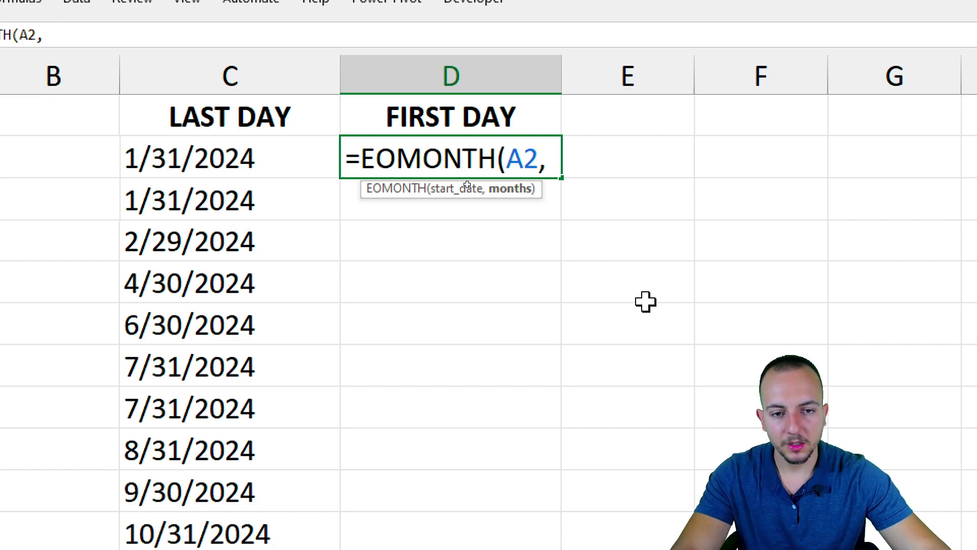
text(-1)
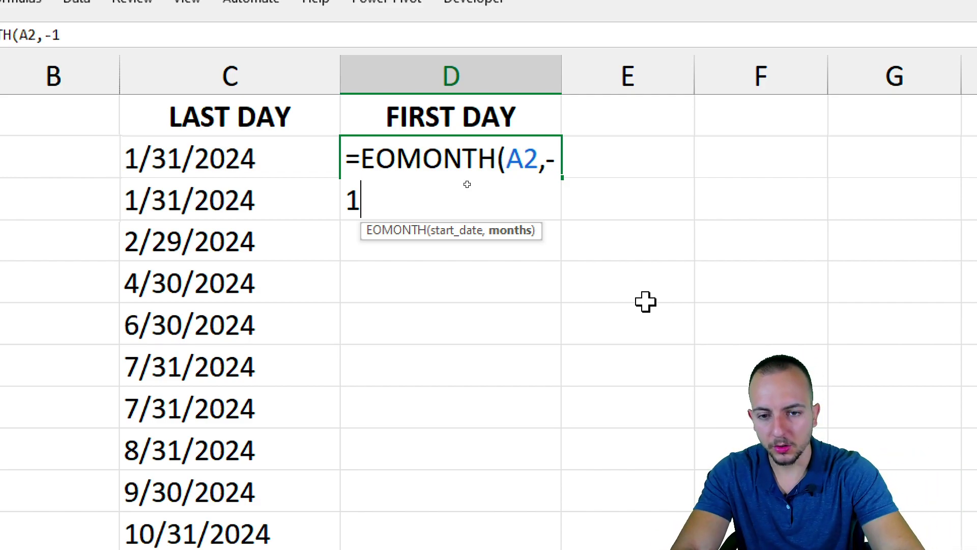
text())
key(Return)
click(353, 155)
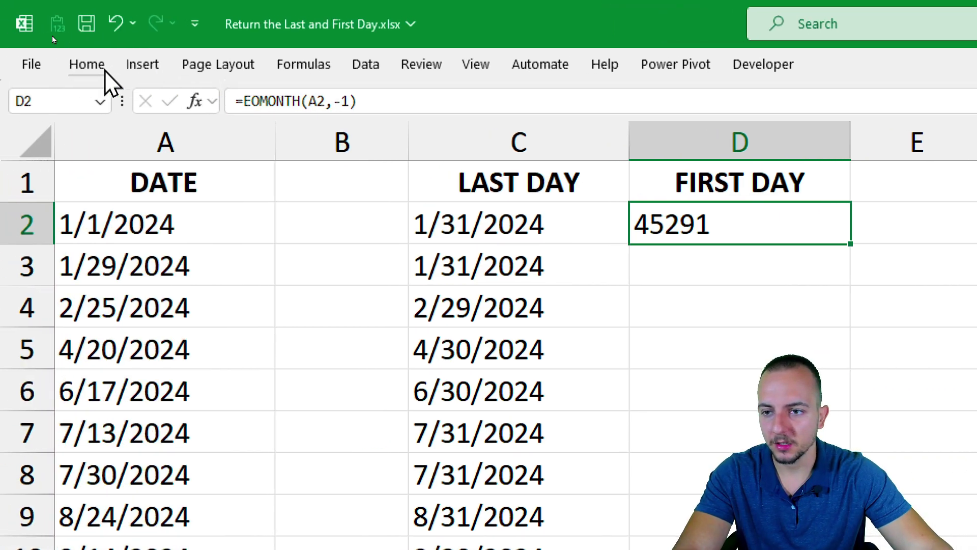
click(102, 69)
click(570, 104)
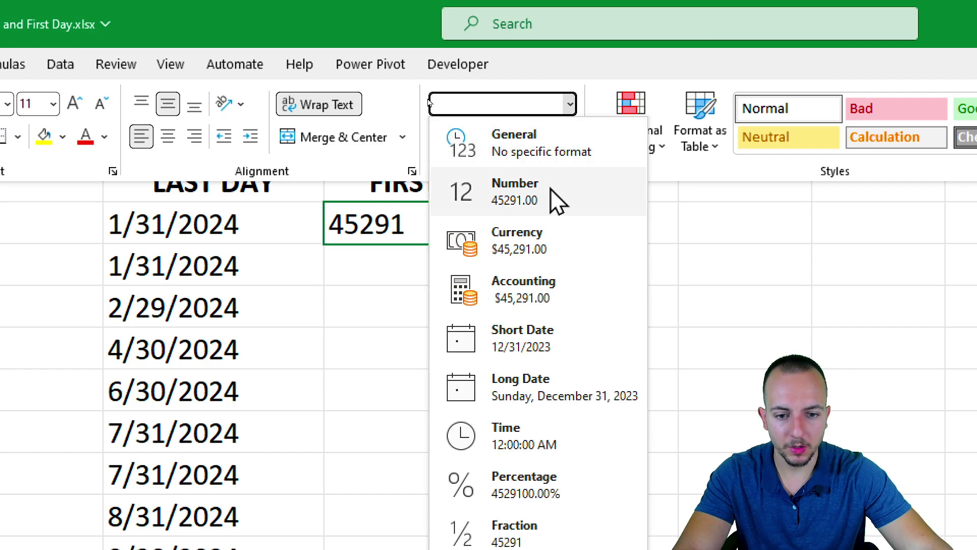
click(538, 356)
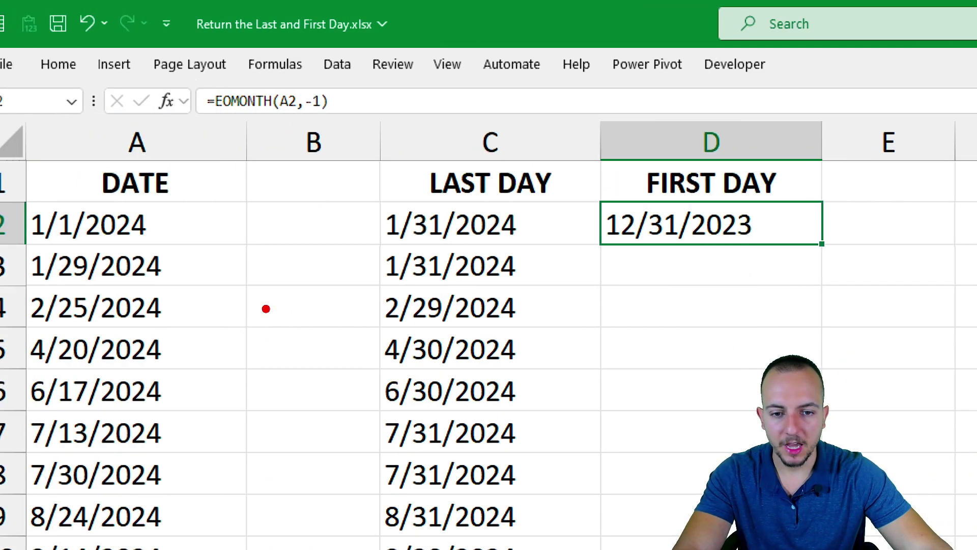
drag(717, 202, 573, 210)
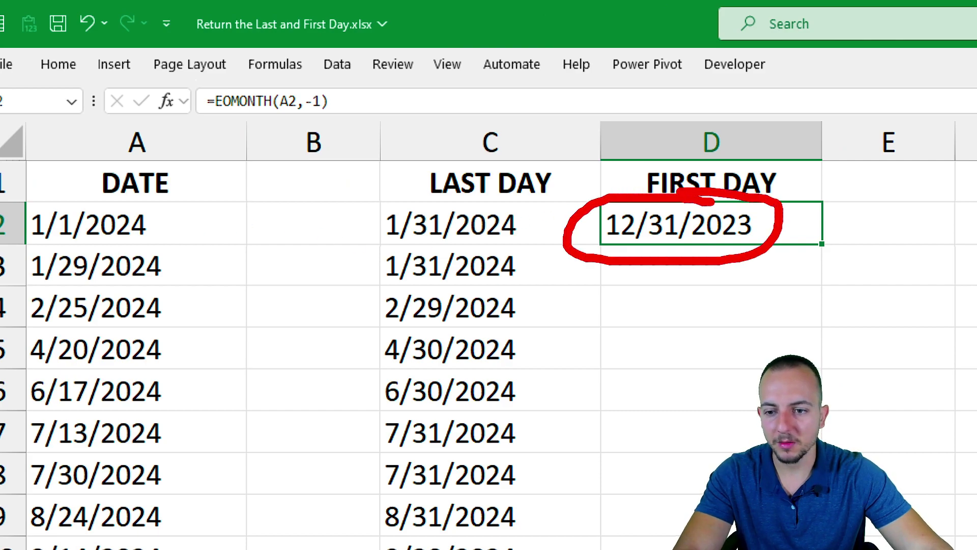
drag(354, 189, 191, 226)
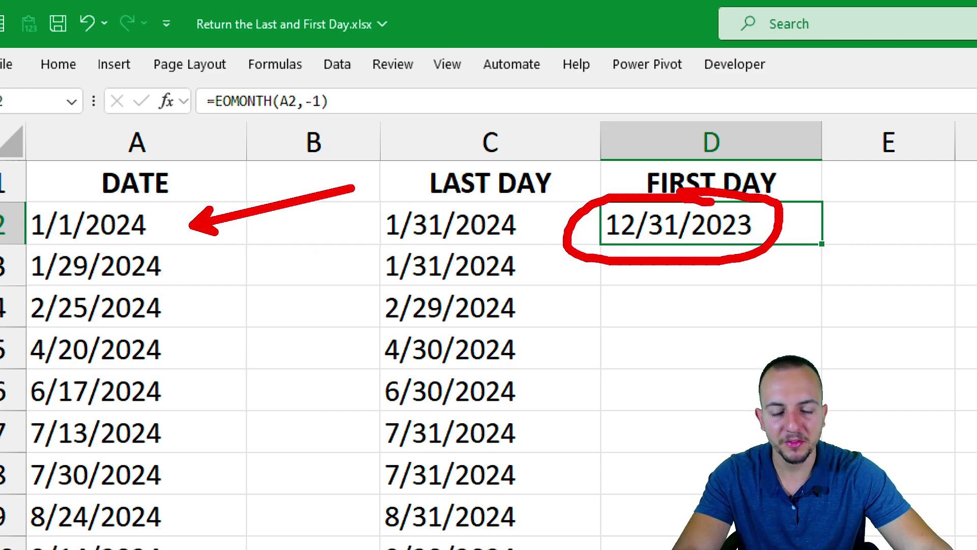
key(ctrl+z)
drag(580, 277, 504, 379)
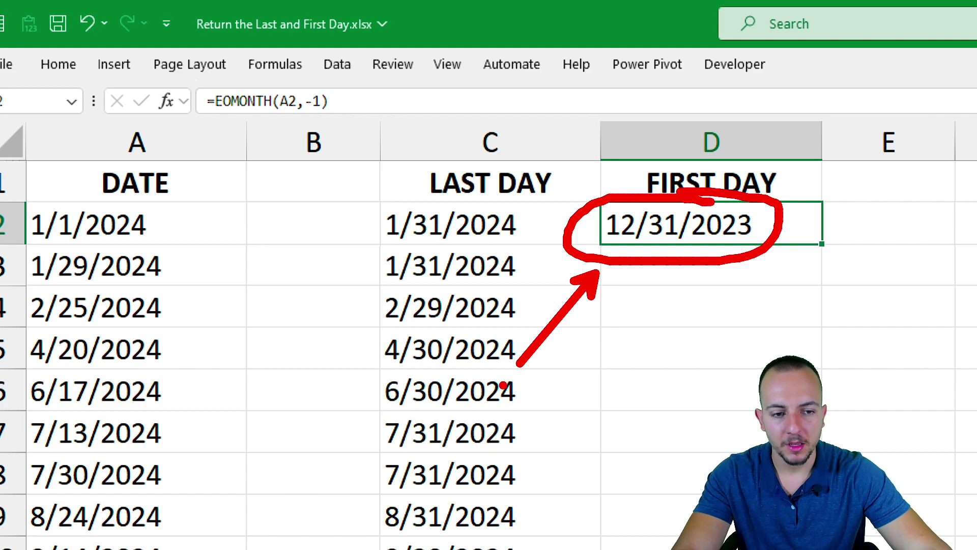
key(Escape)
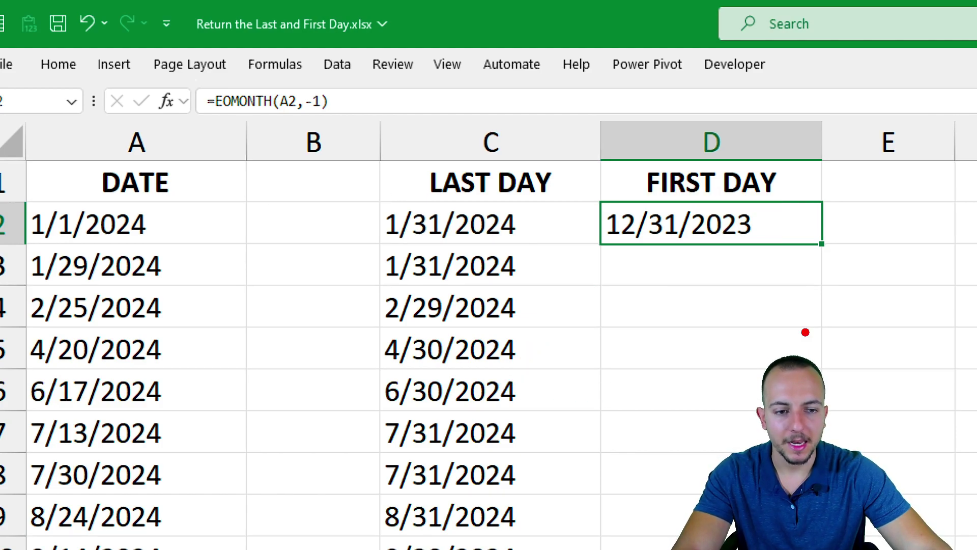
mouse_move(771, 202)
mouse_down()
mouse_move(703, 191)
mouse_move(656, 272)
mouse_move(750, 208)
mouse_up()
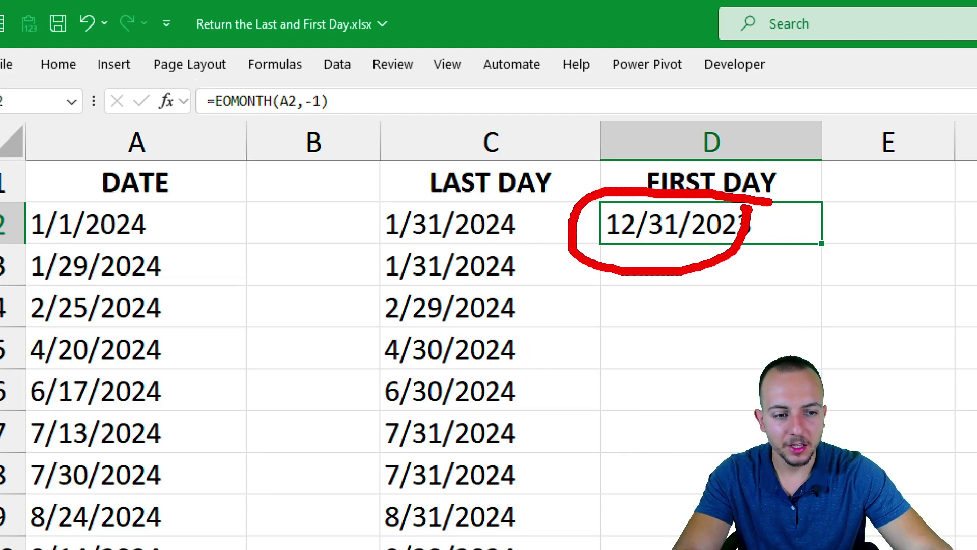
drag(666, 285, 665, 355)
key(ctrl+z)
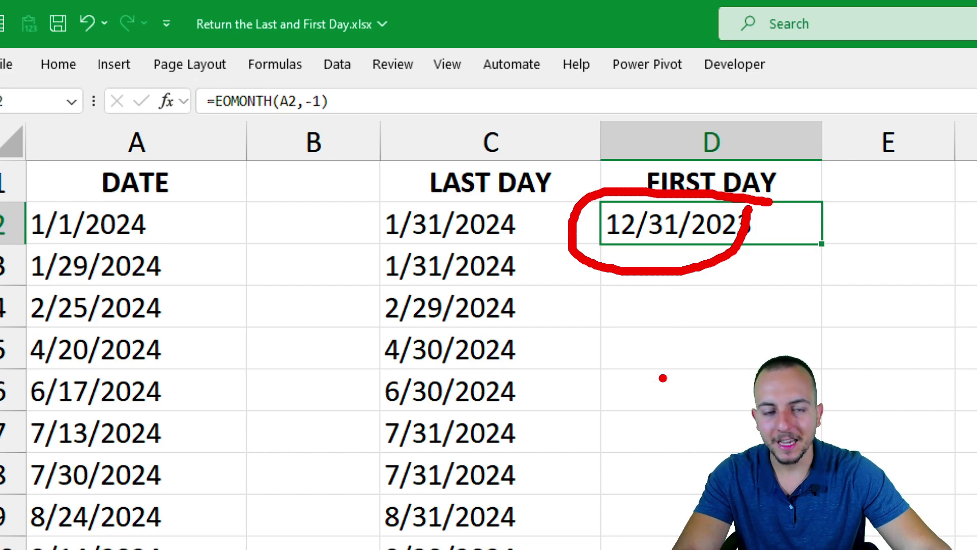
key(ctrl+z)
drag(620, 292, 696, 290)
drag(650, 265, 649, 322)
mouse_move(717, 253)
mouse_down()
mouse_move(732, 318)
mouse_move(761, 331)
mouse_up()
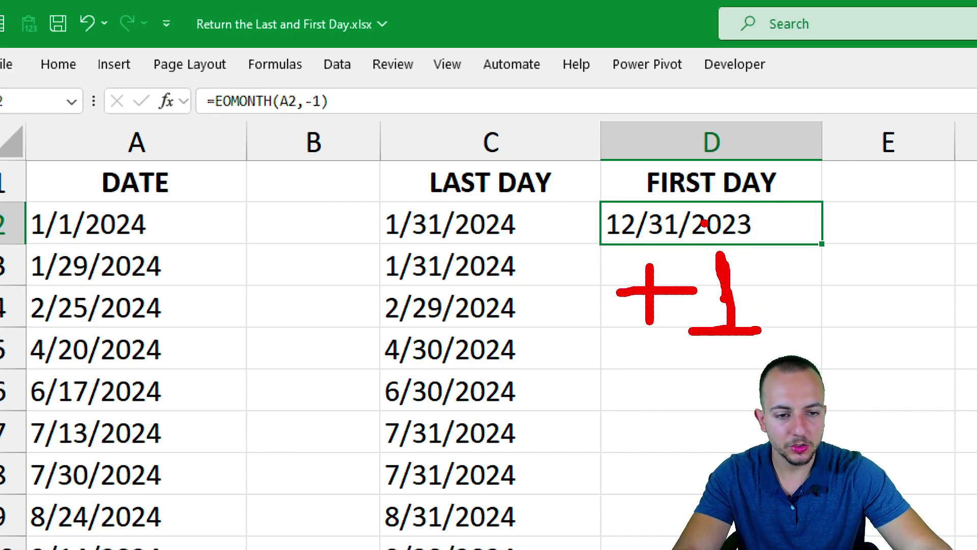
mouse_move(580, 247)
mouse_down()
mouse_move(728, 188)
mouse_move(583, 246)
mouse_up()
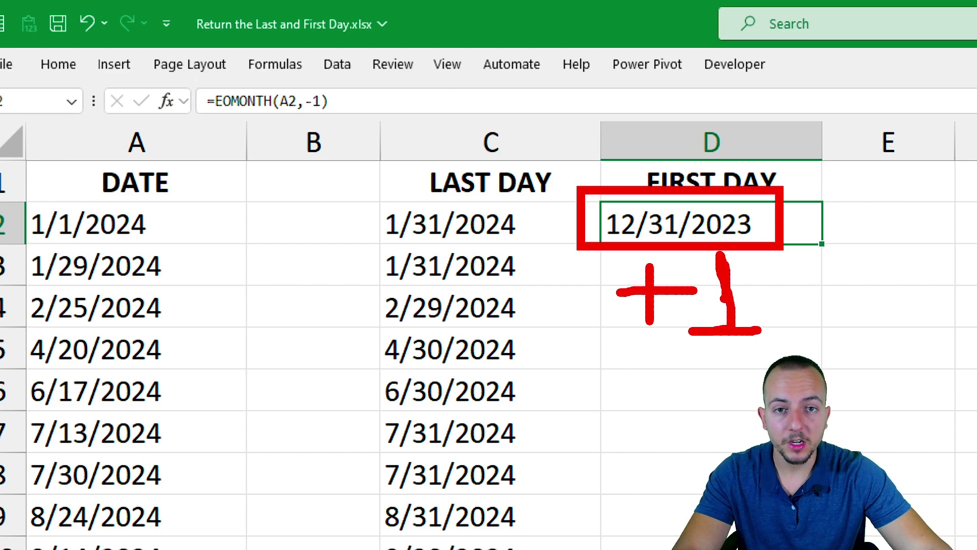
key(ctrl+z)
key(ctrl+z)
key(ctrl+z)
key(ctrl+z)
key(ctrl+z)
drag(709, 257, 713, 347)
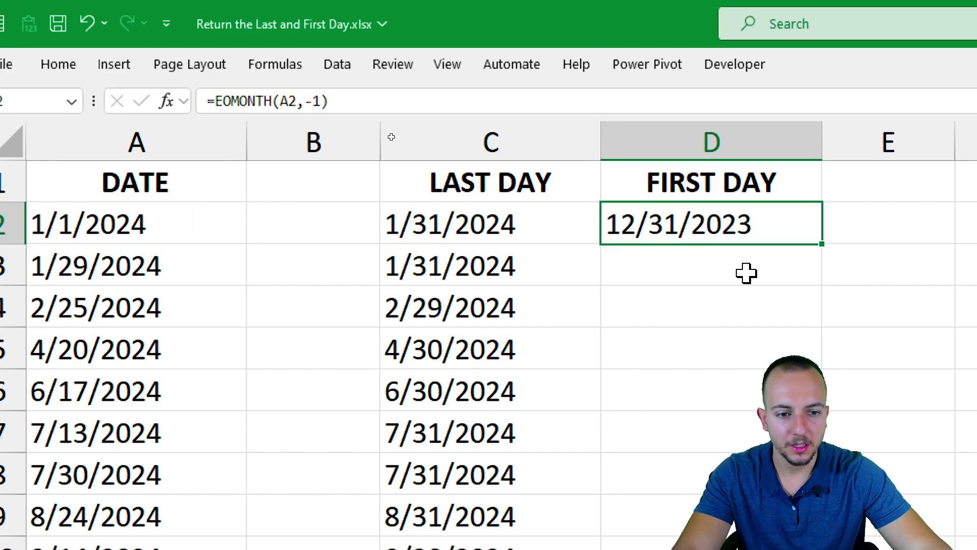
Step: Append +1 to D2's formula so it shows 1/1/2024
double_click(784, 224)
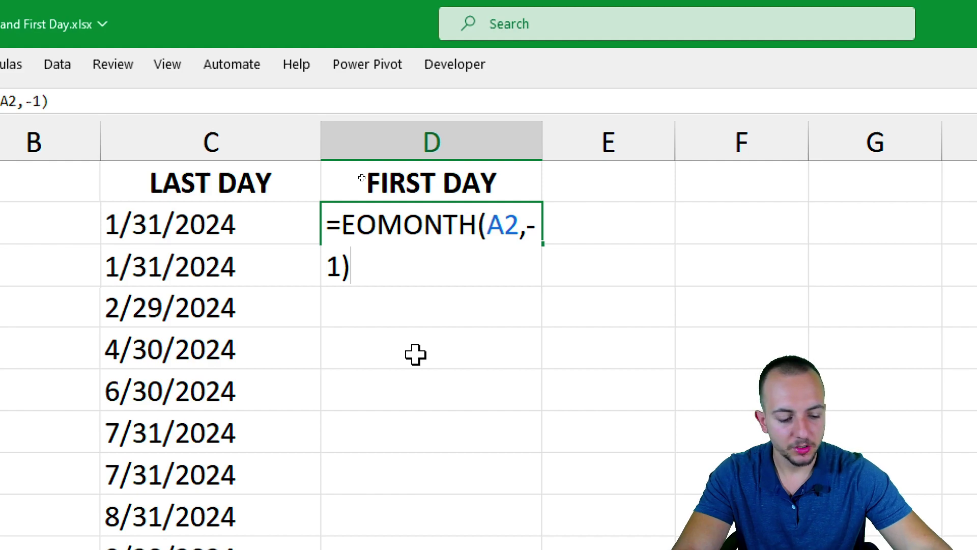
text(+1)
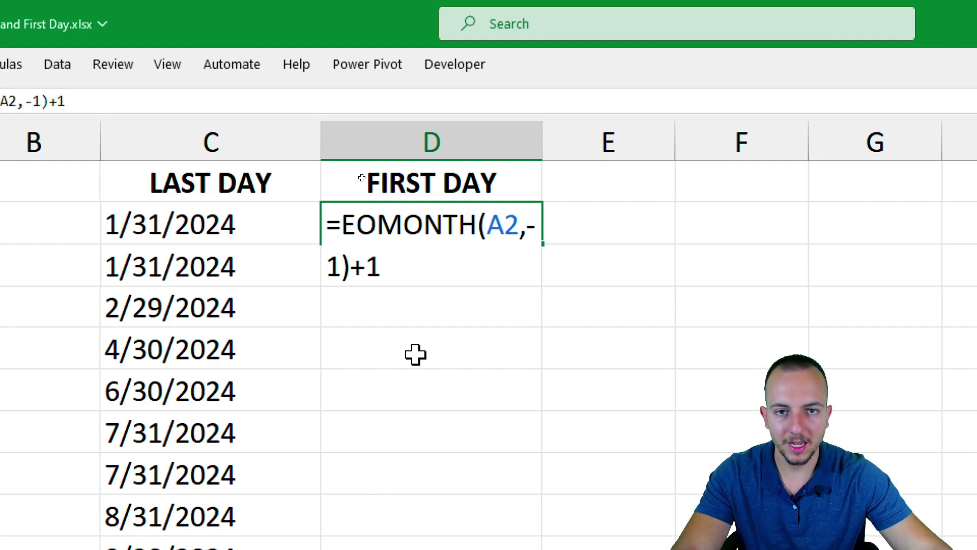
key(Return)
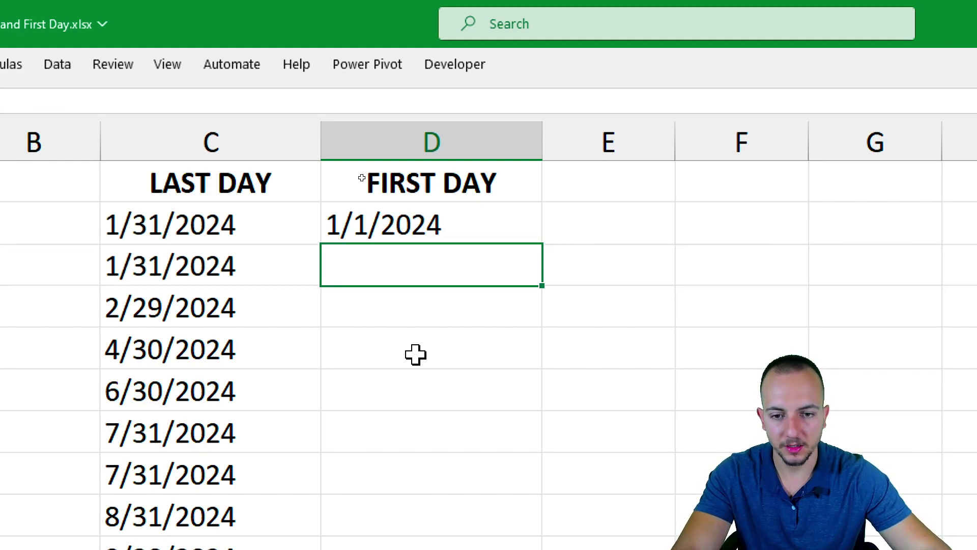
click(445, 209)
click(463, 191)
drag(460, 200, 453, 204)
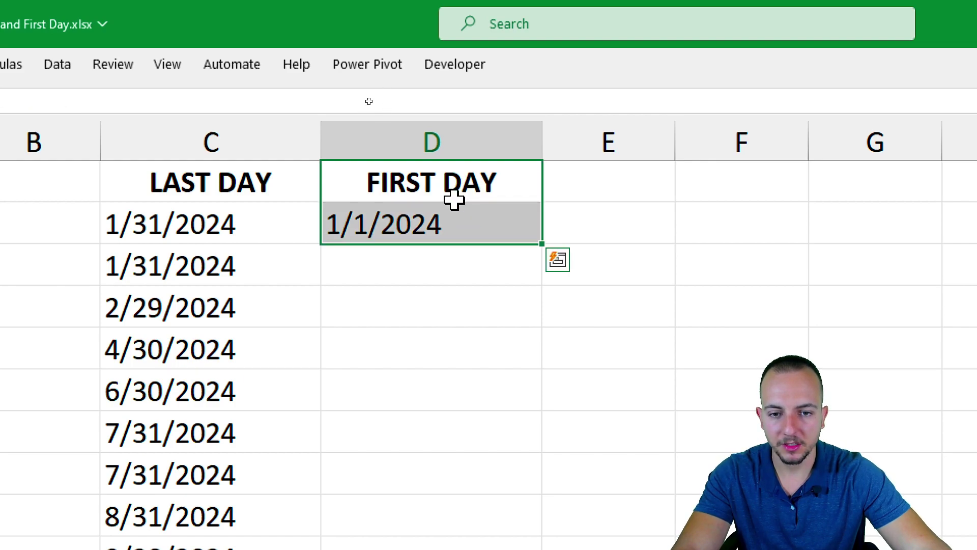
click(482, 224)
Step: Compare C2's 0-month argument with D2's -1 months and +1, leaving both unchanged
double_click(286, 225)
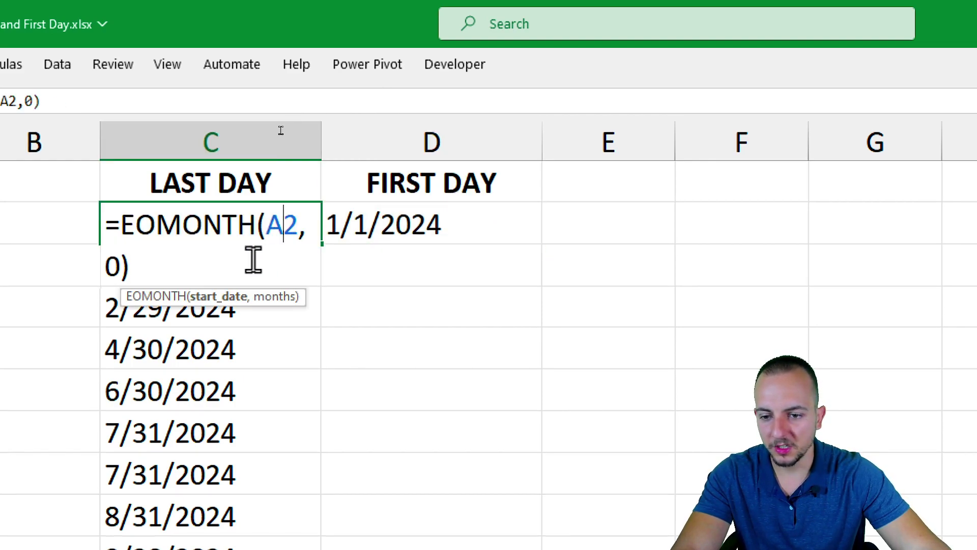
drag(125, 268, 144, 270)
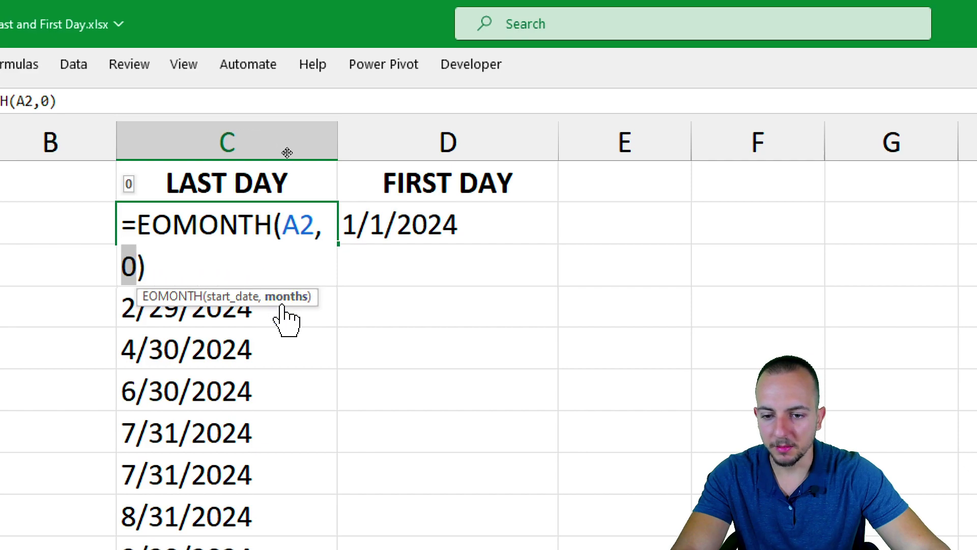
key(Escape)
double_click(449, 227)
drag(345, 265, 358, 266)
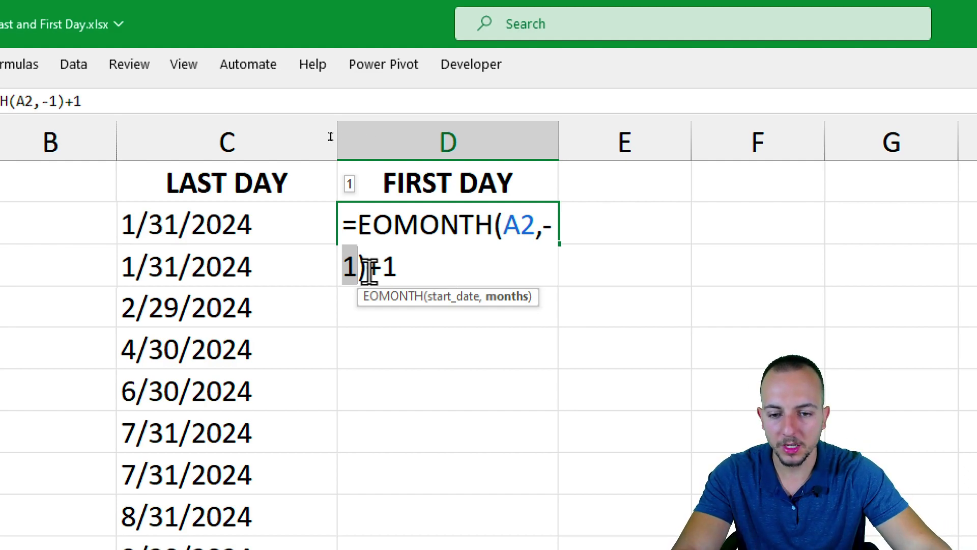
drag(368, 267, 454, 272)
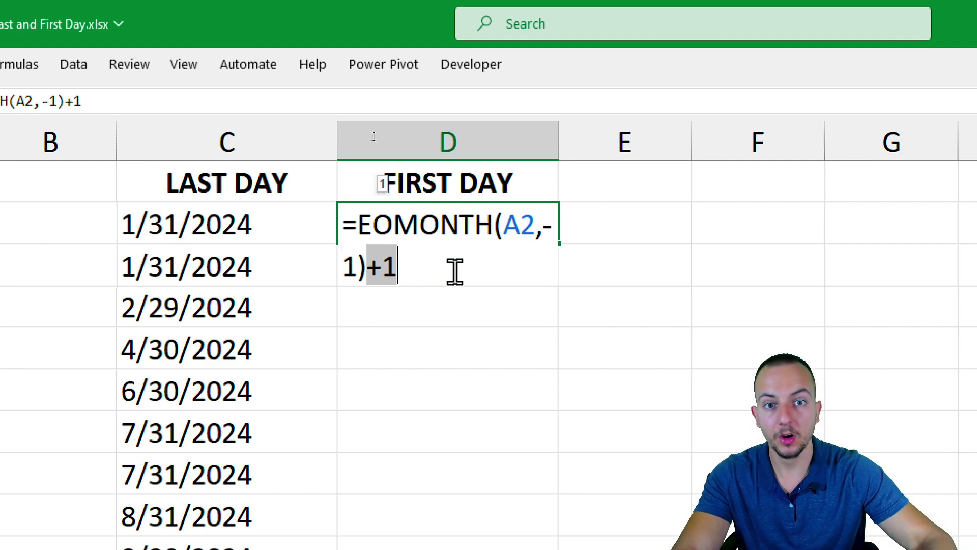
key(Escape)
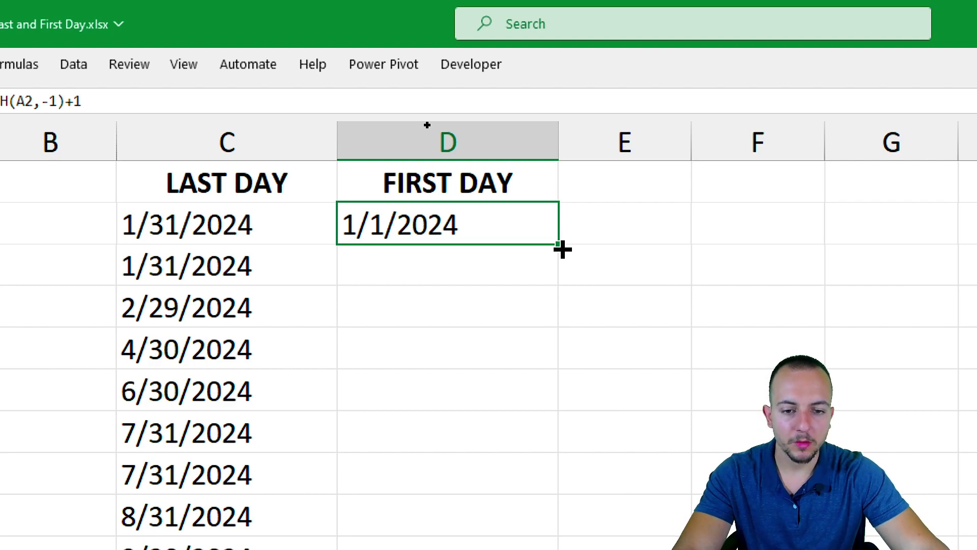
Step: Copy D2's formula down through row 19, e.g. 2/1/2024 beside 2/25/2024
drag(562, 249, 500, 480)
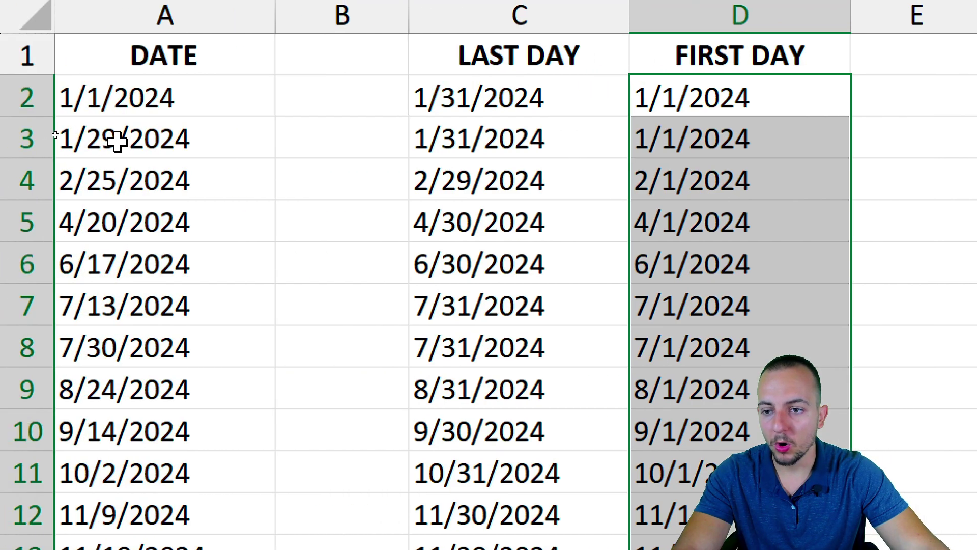
drag(109, 139, 115, 285)
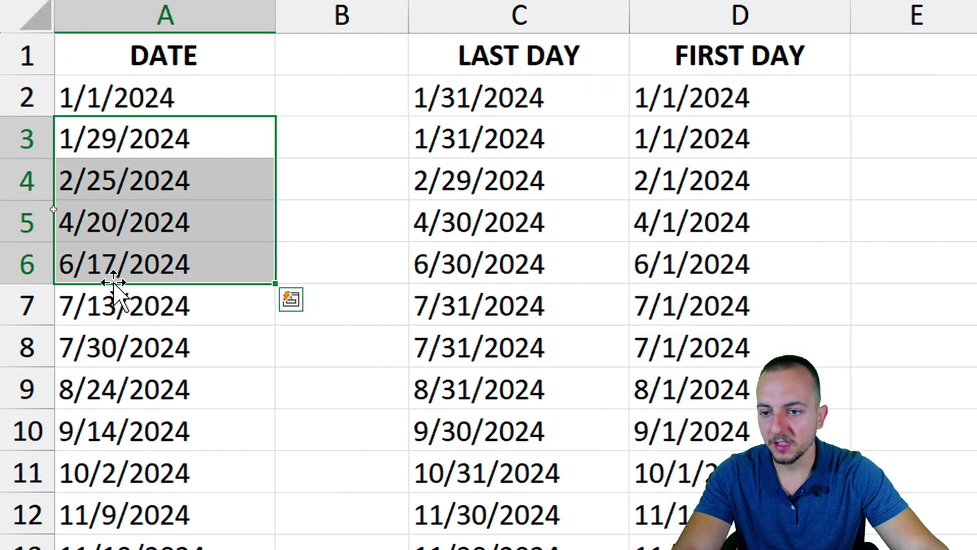
click(191, 182)
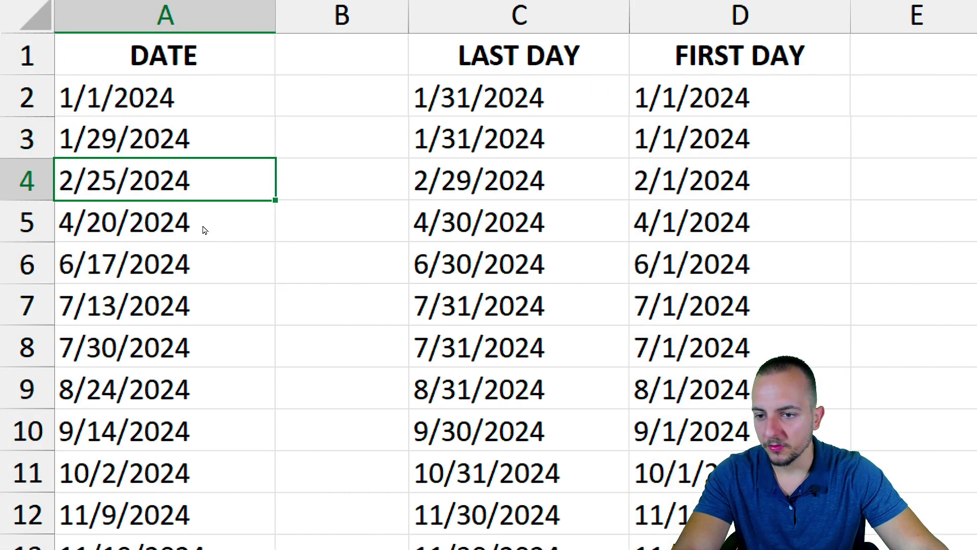
mouse_move(47, 152)
mouse_down()
mouse_move(128, 201)
mouse_move(618, 178)
mouse_up()
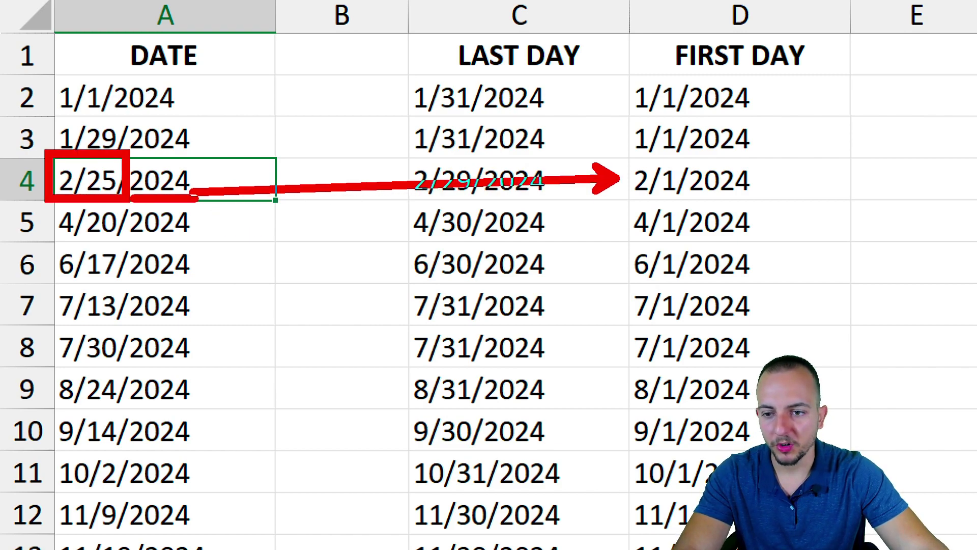
mouse_move(183, 150)
mouse_down()
mouse_move(116, 129)
mouse_move(180, 149)
mouse_up()
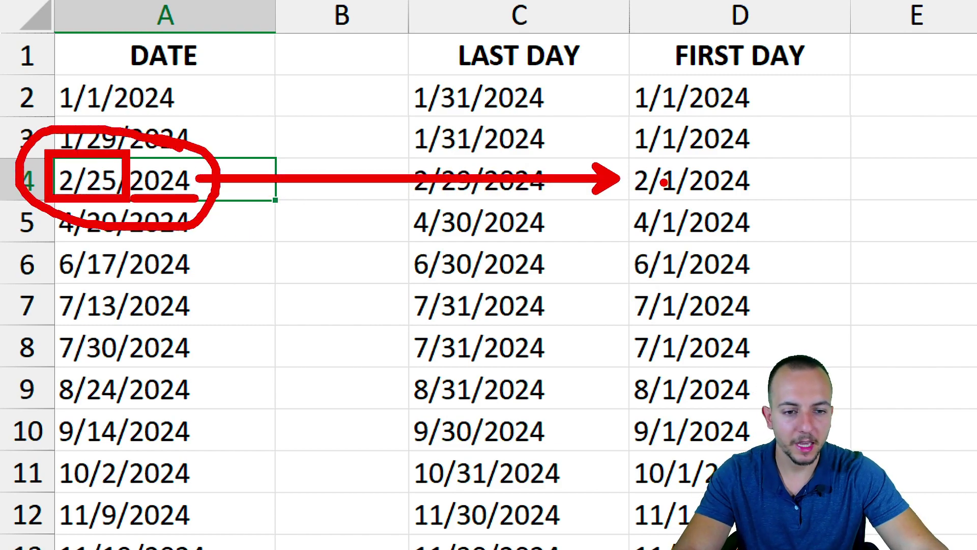
drag(624, 151, 766, 208)
mouse_move(859, 270)
mouse_down()
mouse_move(770, 215)
mouse_move(864, 277)
mouse_up()
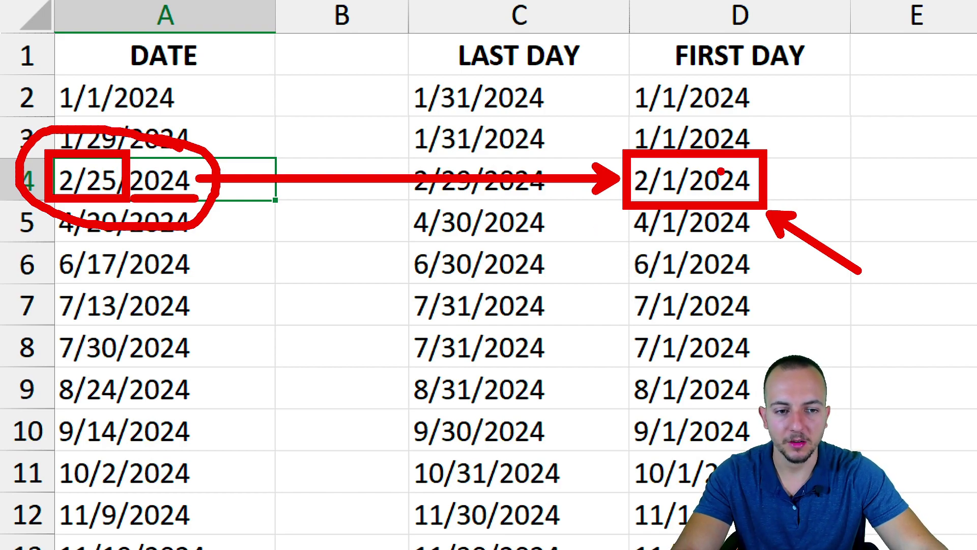
key(Escape)
click(550, 112)
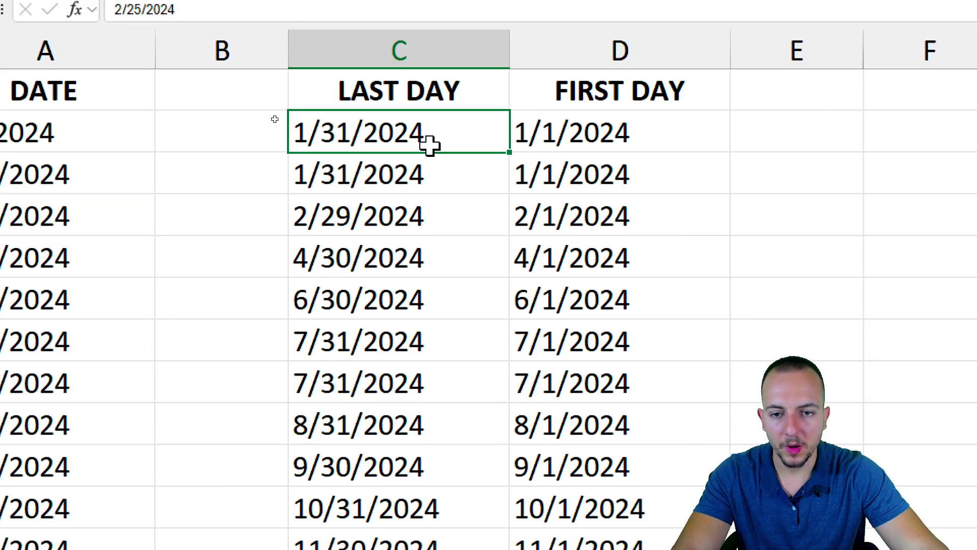
double_click(550, 113)
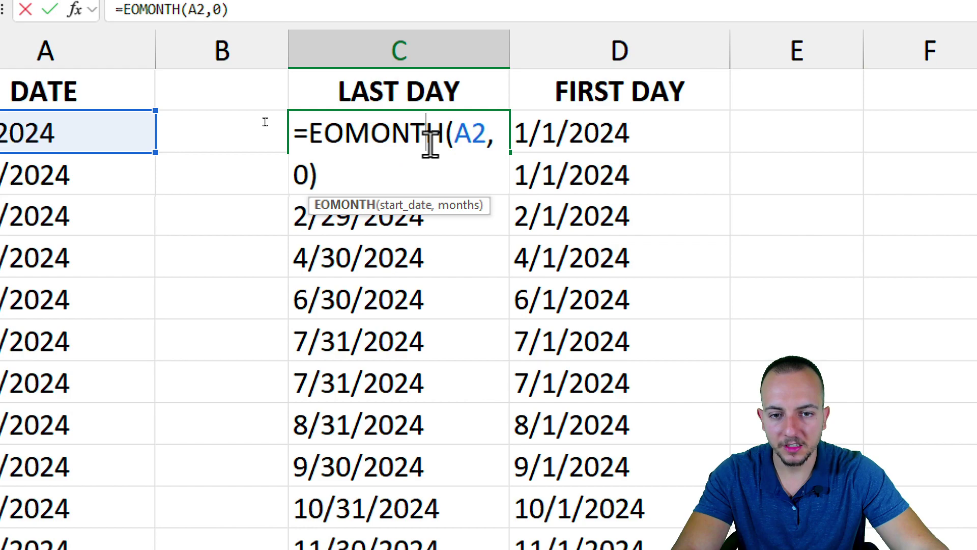
double_click(300, 176)
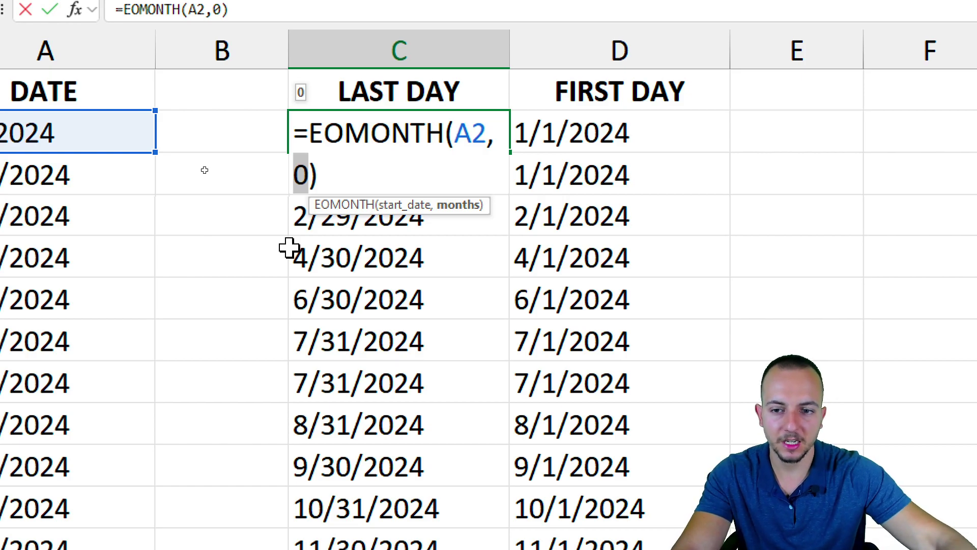
key(Escape)
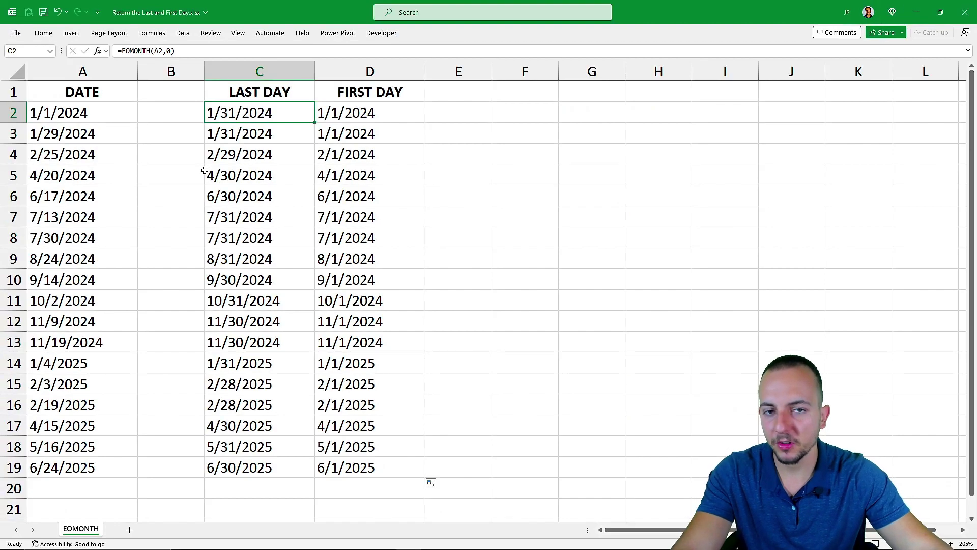